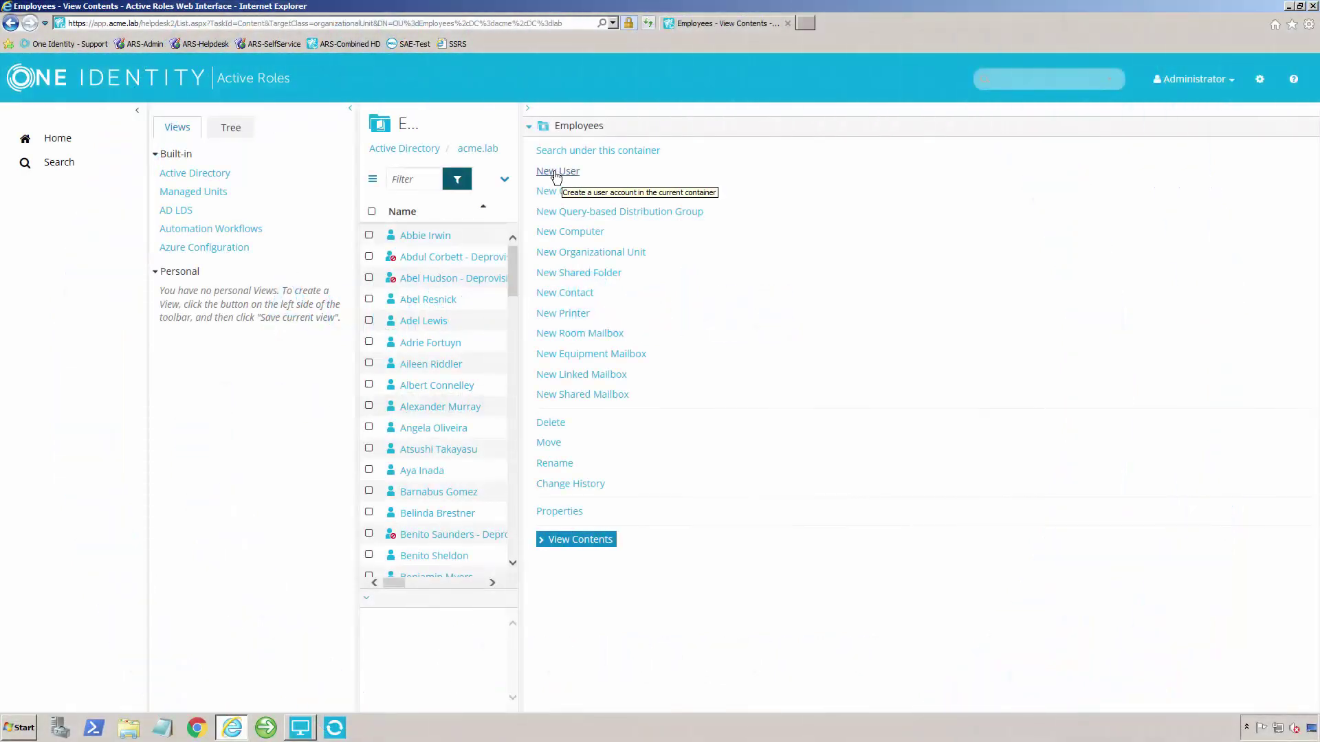
- Open the New User form in the Employees container
{"action": "left_click", "coordinate": [556, 172]}
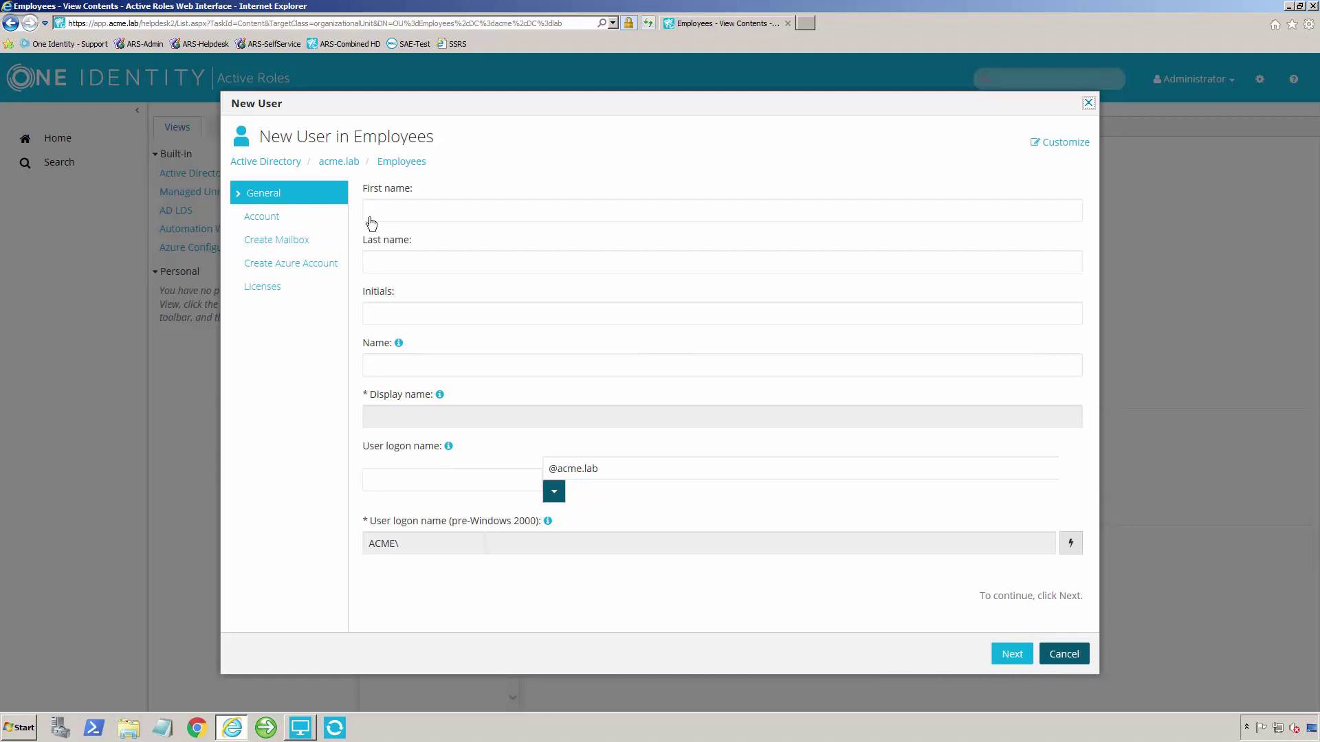
- Enter first name Test and last name User, checking the auto-filled full and display names
{"action": "left_click", "coordinate": [444, 213]}
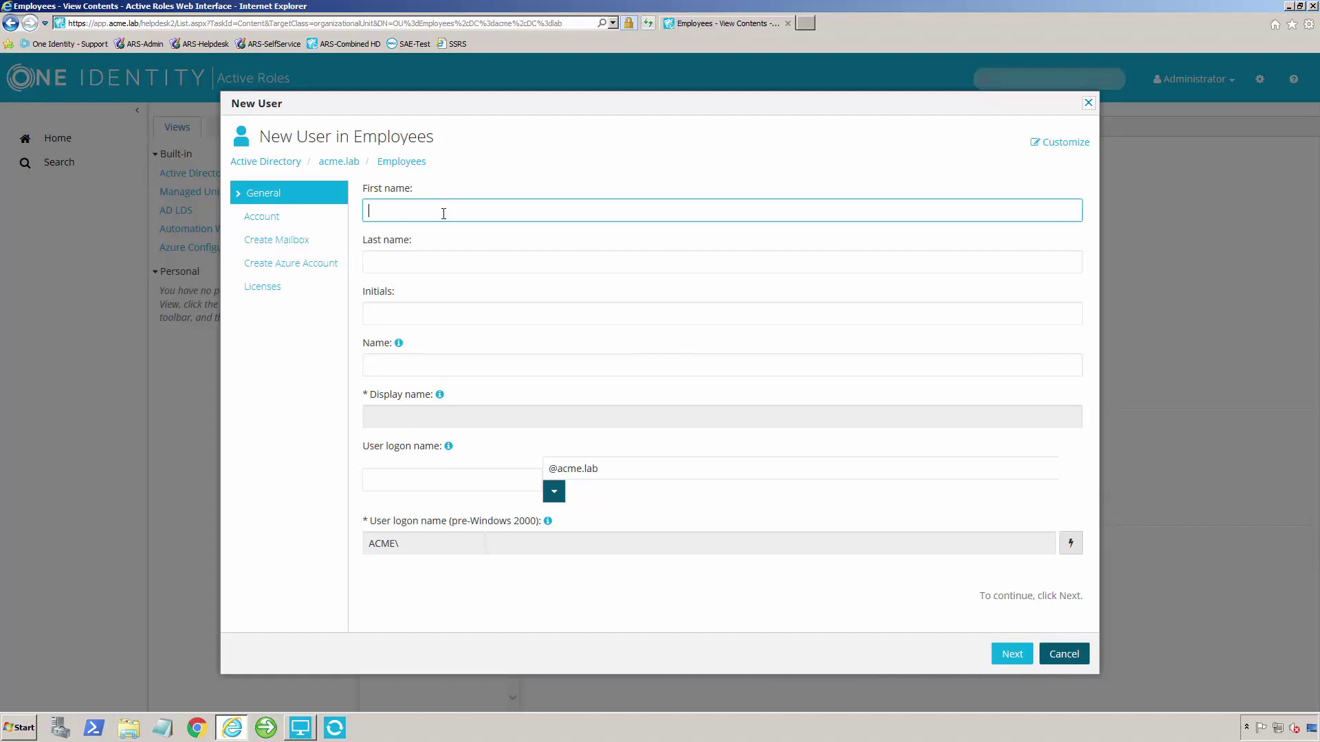
{"action": "type", "text": "Test"}
{"action": "key", "text": "Tab"}
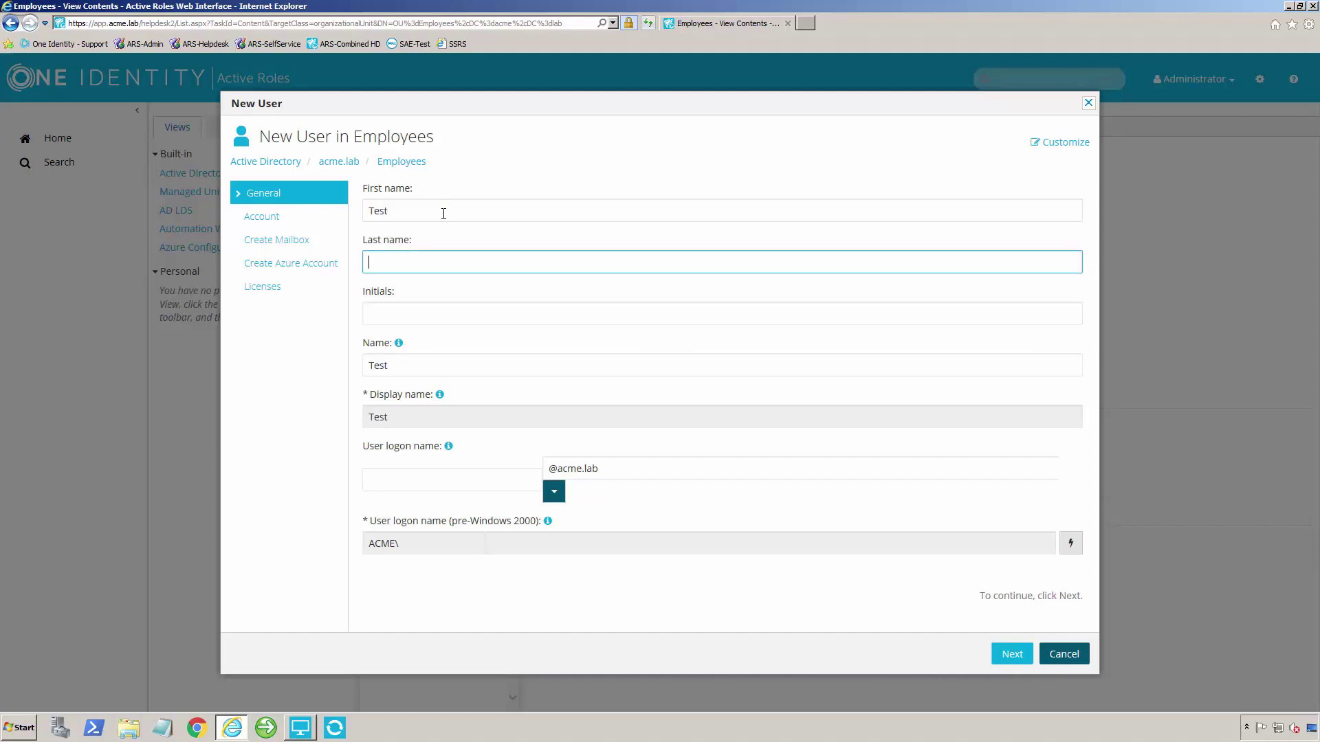
{"action": "key", "text": "Tab"}
{"action": "type", "text": "User"}
{"action": "left_click_drag", "start_coordinate": [411, 365], "coordinate": [366, 364]}
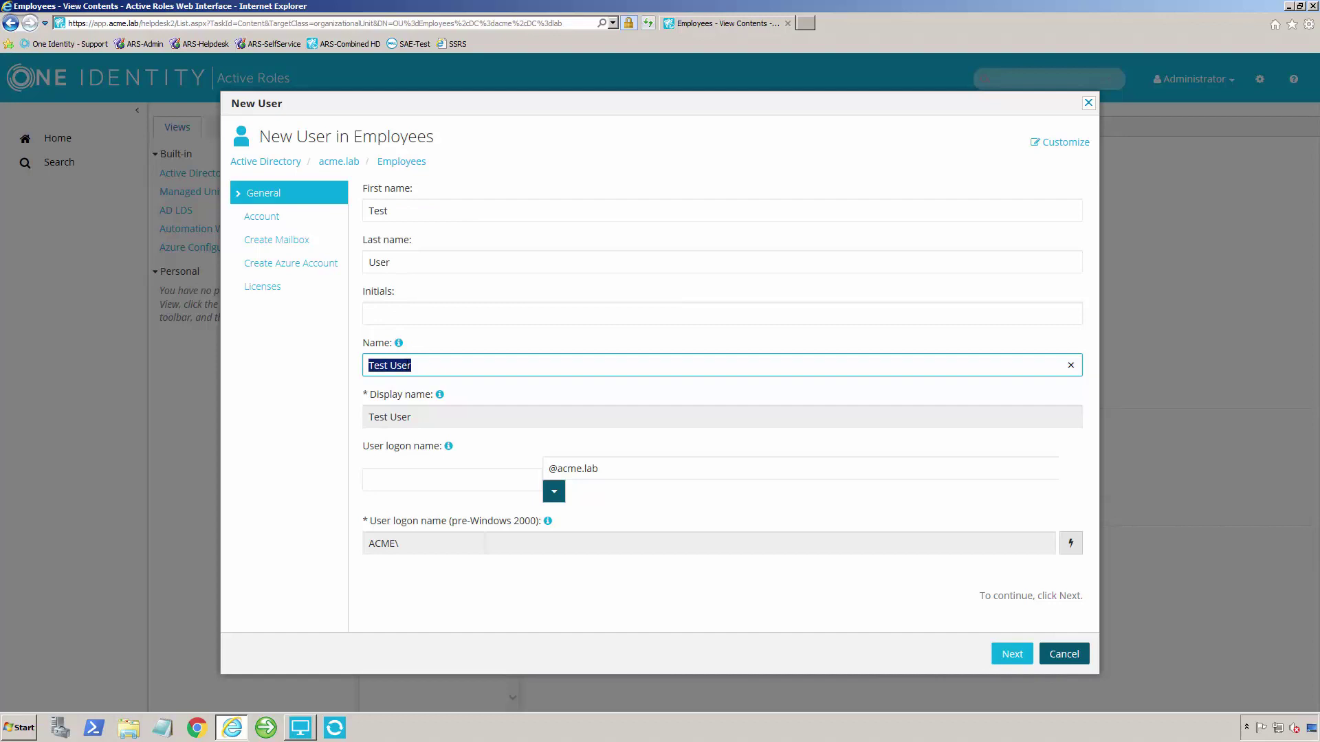
{"action": "left_click_drag", "start_coordinate": [427, 418], "coordinate": [367, 420]}
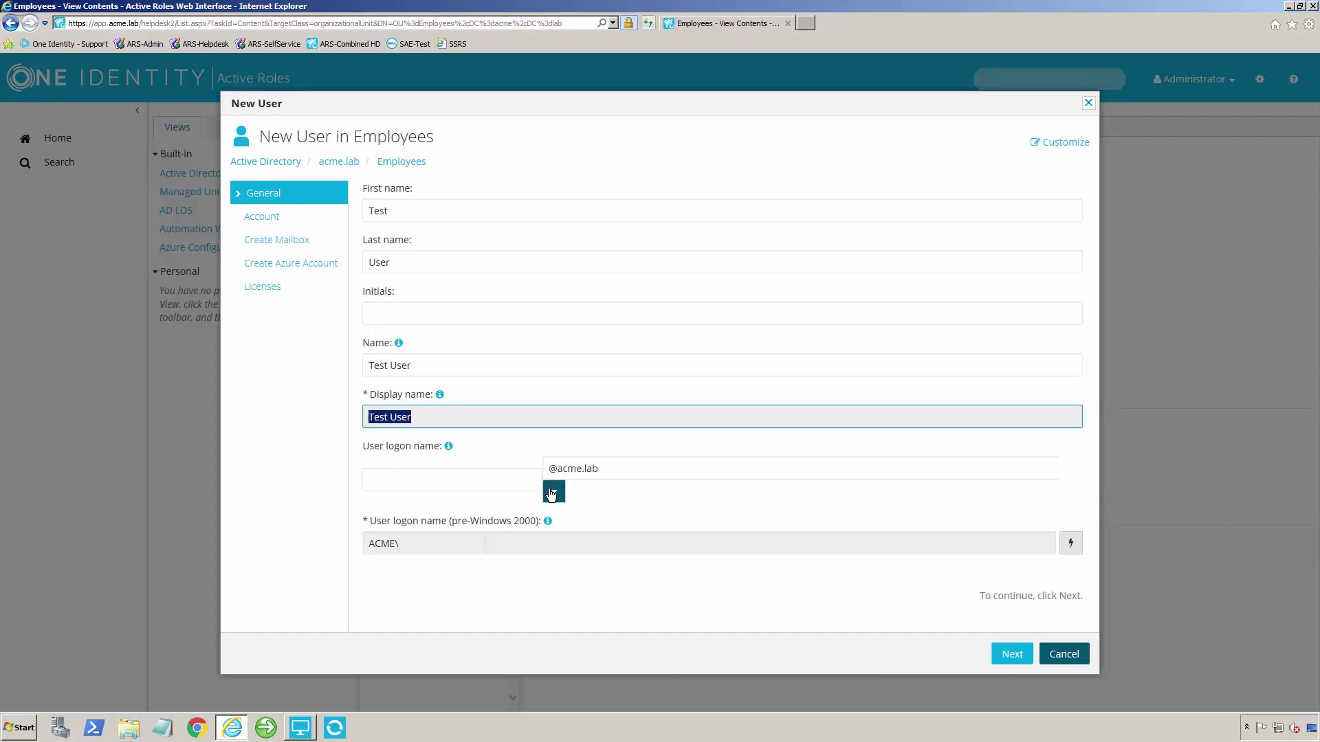
- Generate the pre-Windows 2000 logon name TUser and move to the Account step
{"action": "left_click", "coordinate": [510, 488]}
{"action": "key", "text": "Tab"}
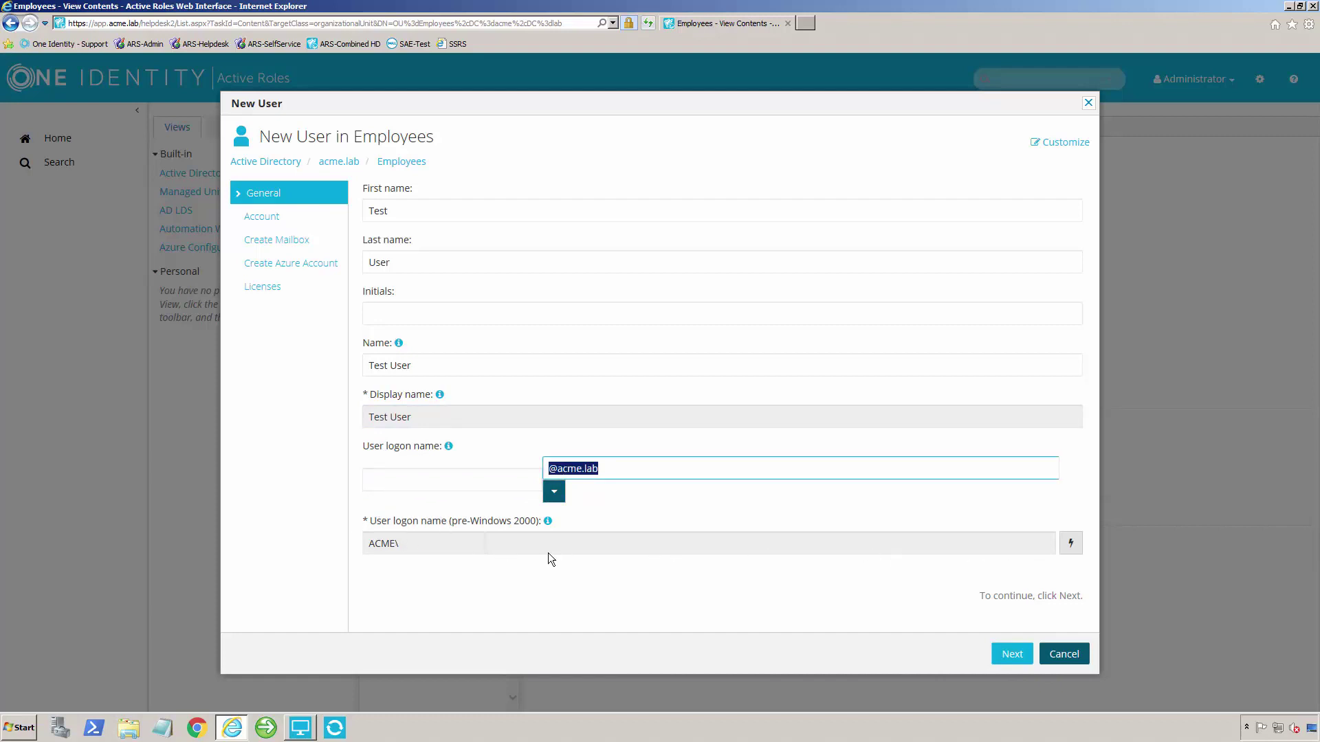
{"action": "left_click", "coordinate": [1070, 550]}
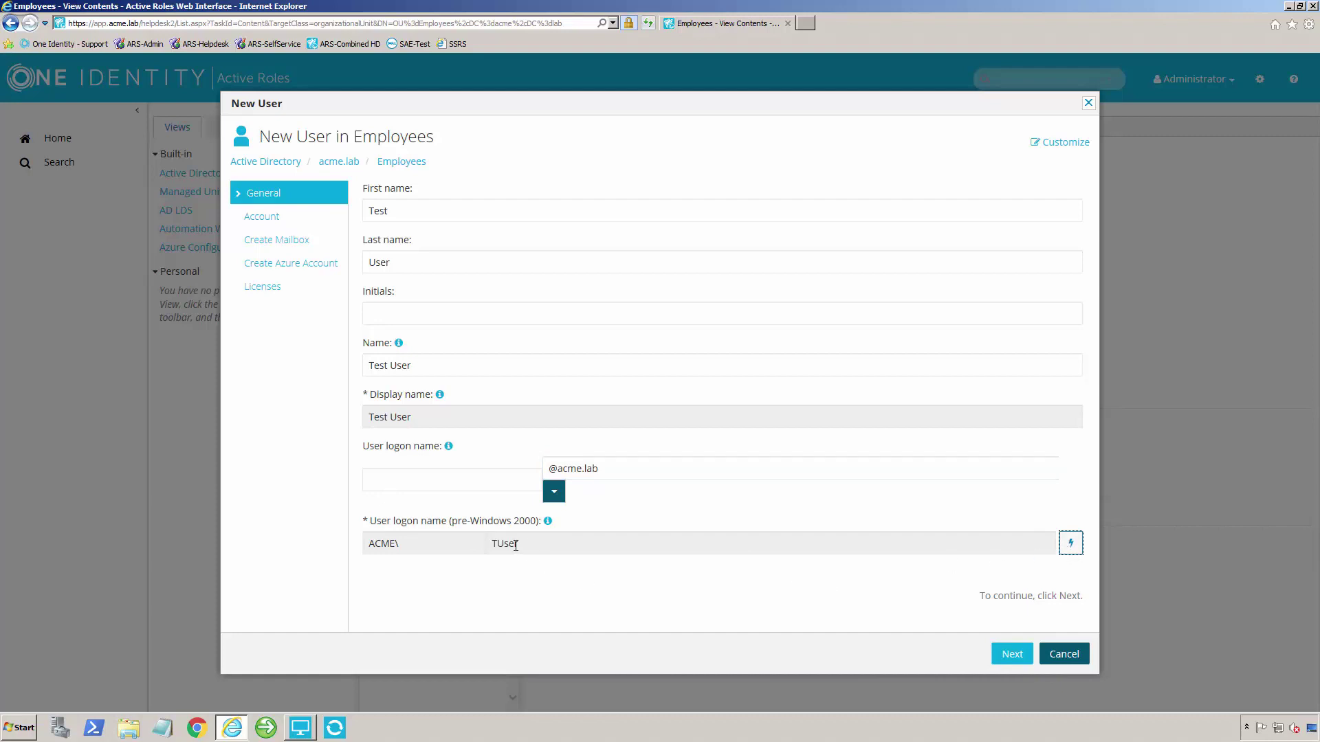
{"action": "left_click", "coordinate": [1010, 654]}
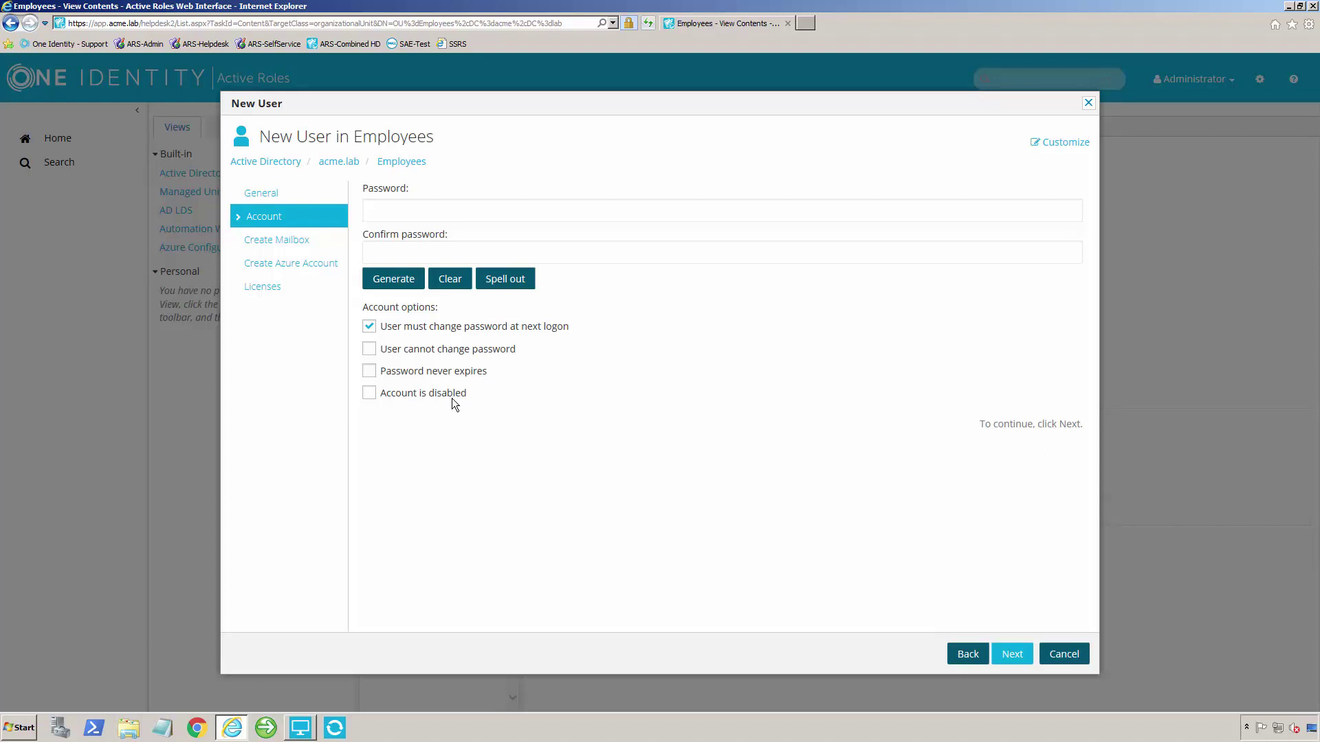
- Generate a password for Test User and proceed to the mailbox step
{"action": "left_click", "coordinate": [393, 279]}
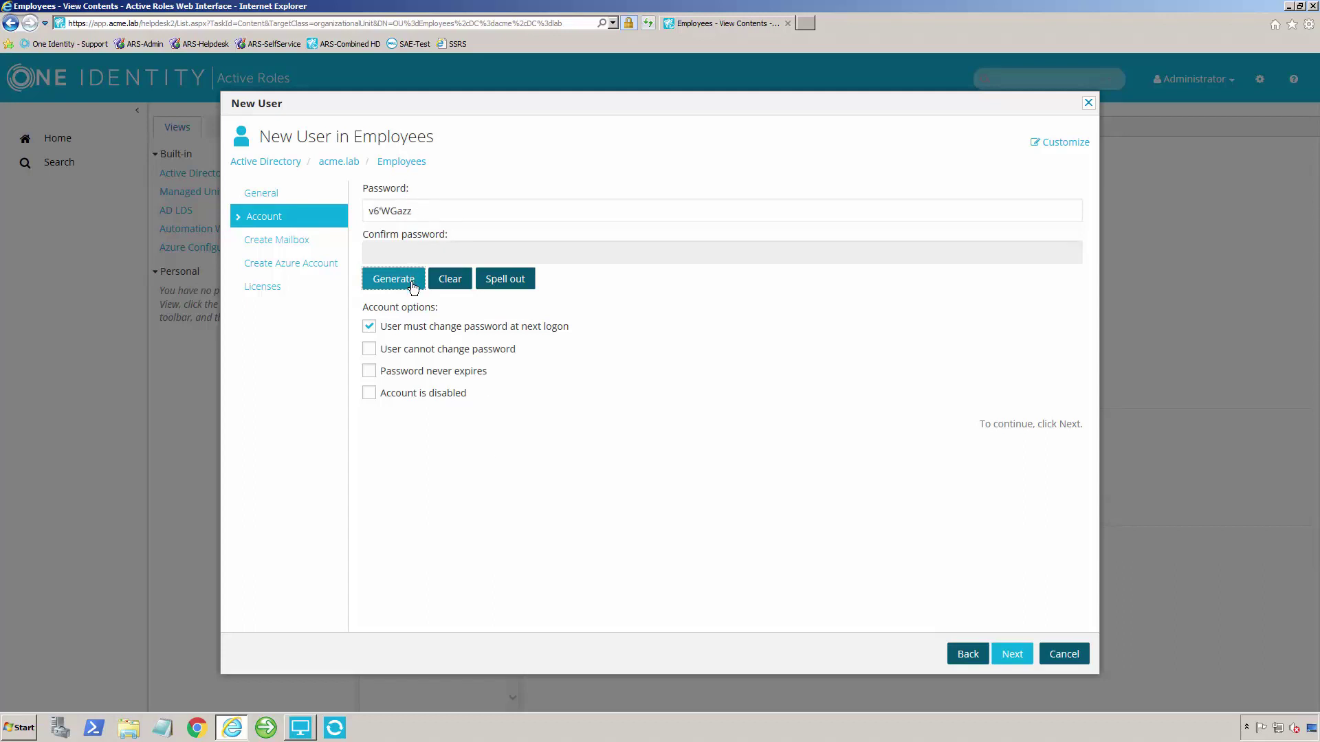
{"action": "left_click", "coordinate": [1012, 649]}
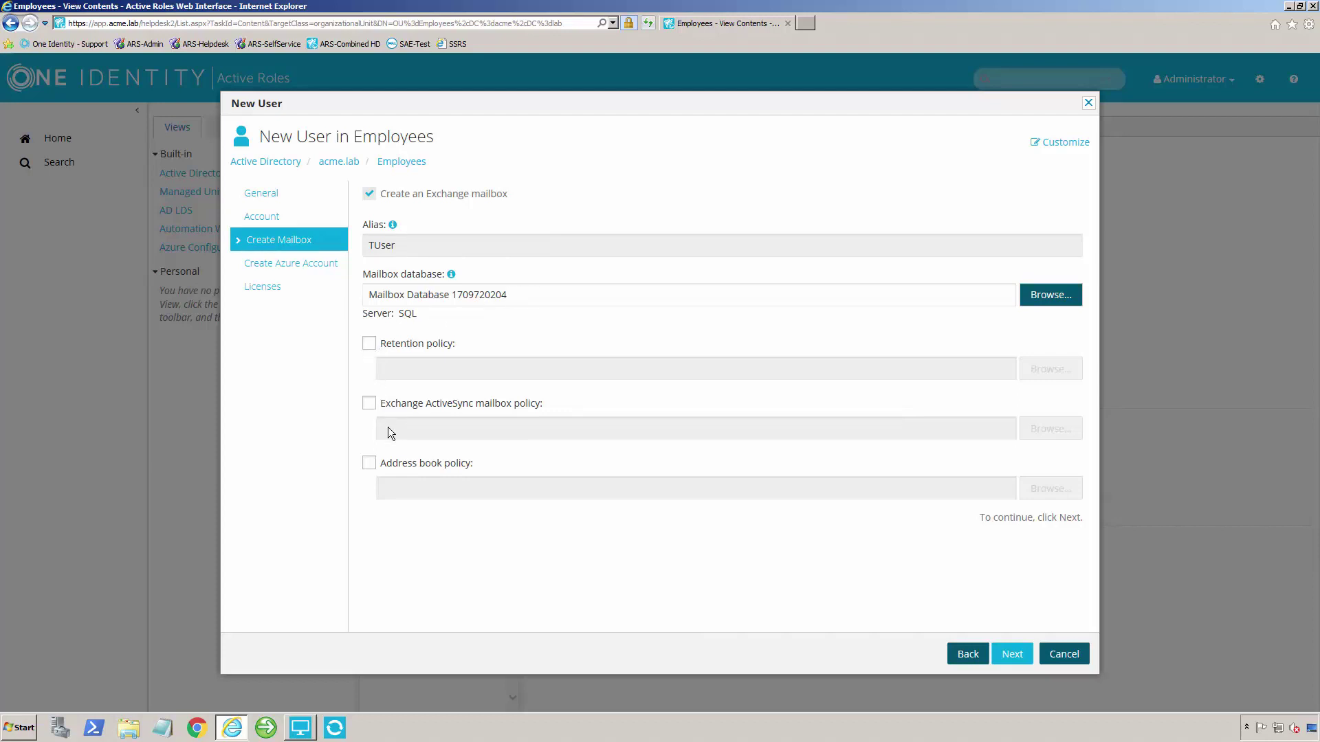
{"action": "left_click", "coordinate": [1008, 654]}
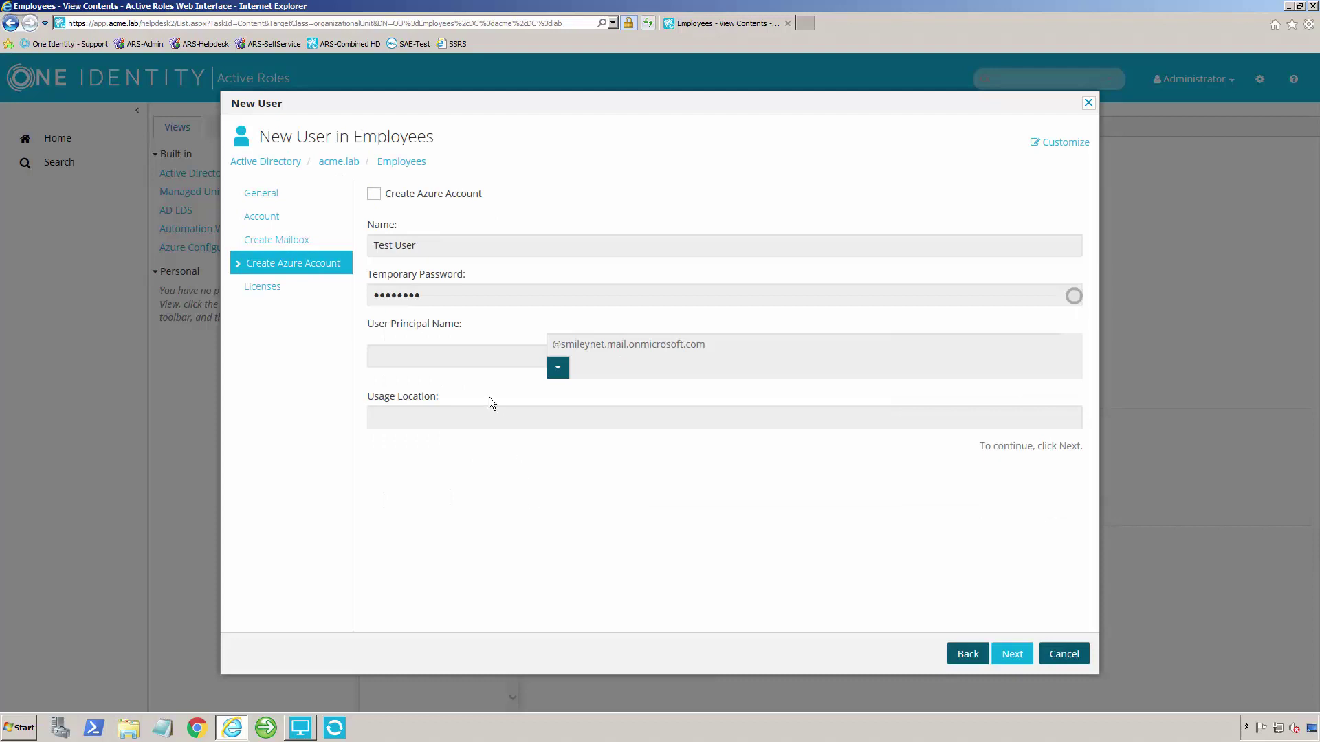
- Enable an Azure account for Test User with usage location US
{"action": "left_click", "coordinate": [375, 195]}
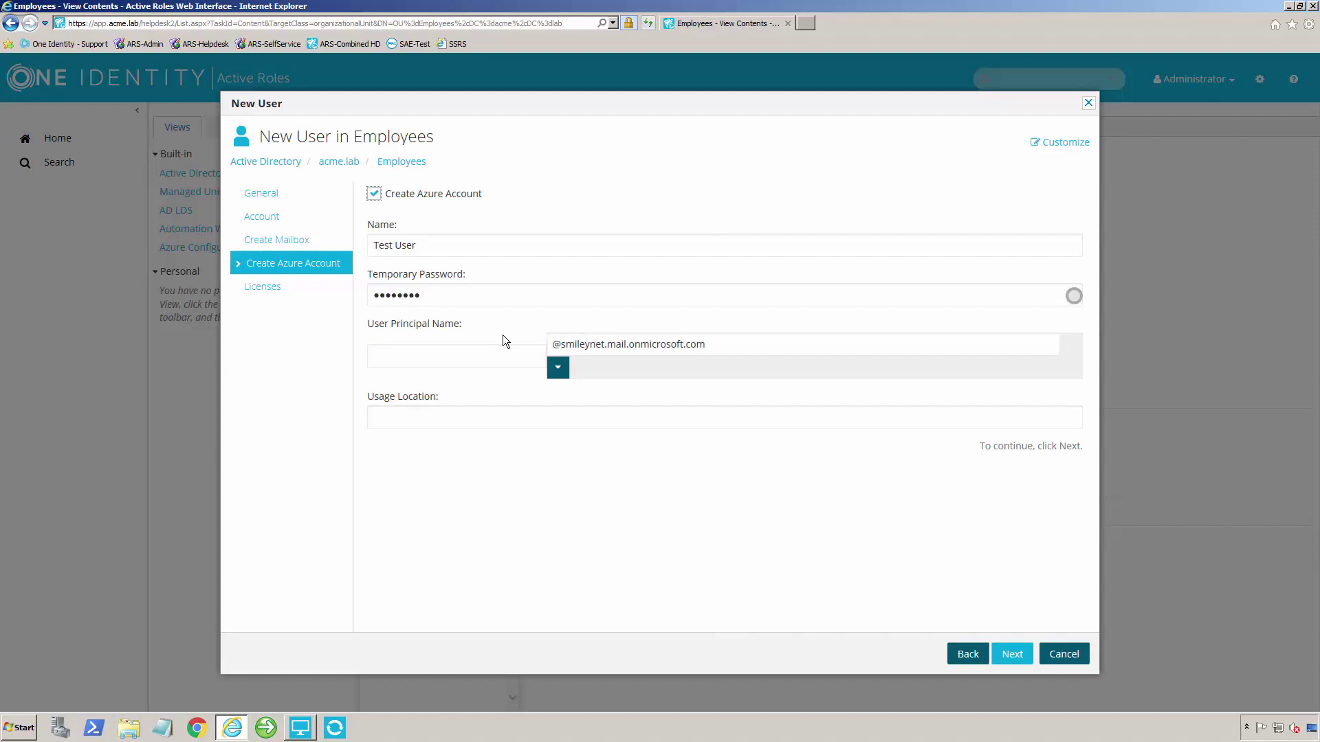
{"action": "left_click", "coordinate": [411, 424]}
{"action": "type", "text": "US"}
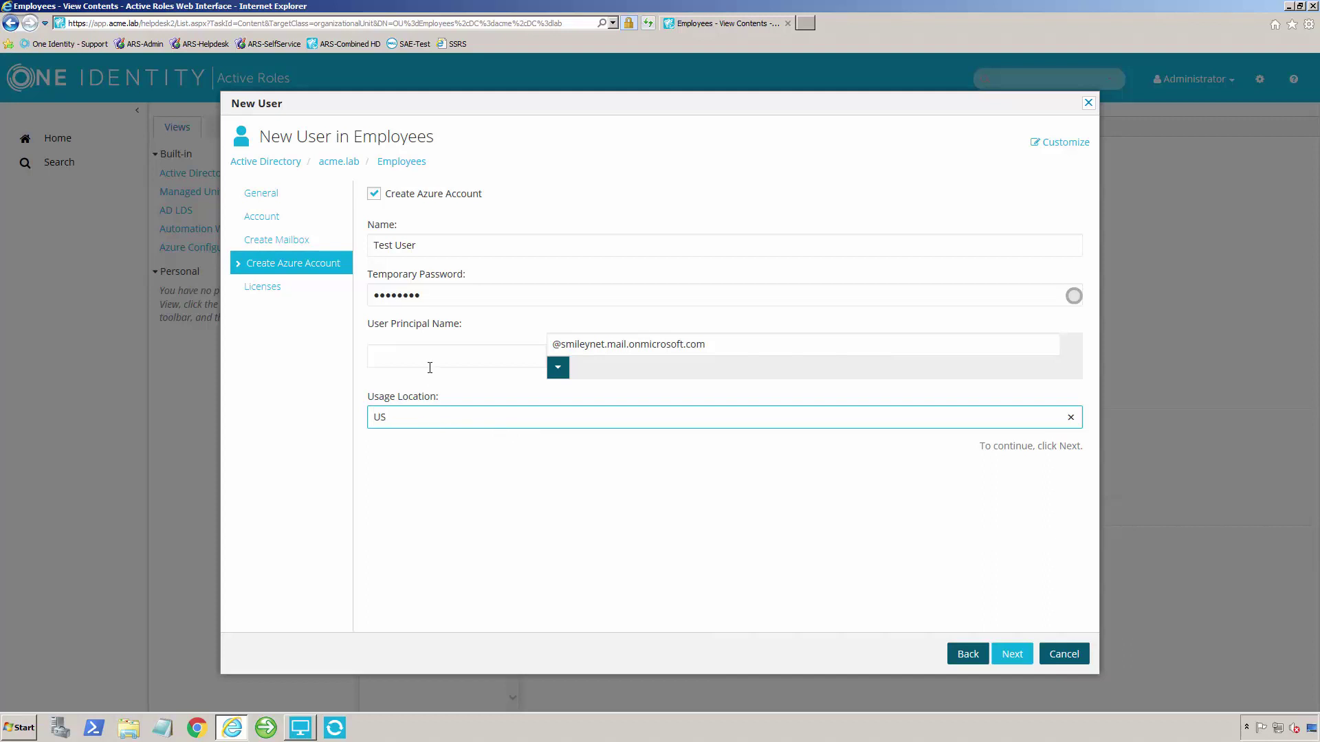
{"action": "left_click", "coordinate": [1013, 656]}
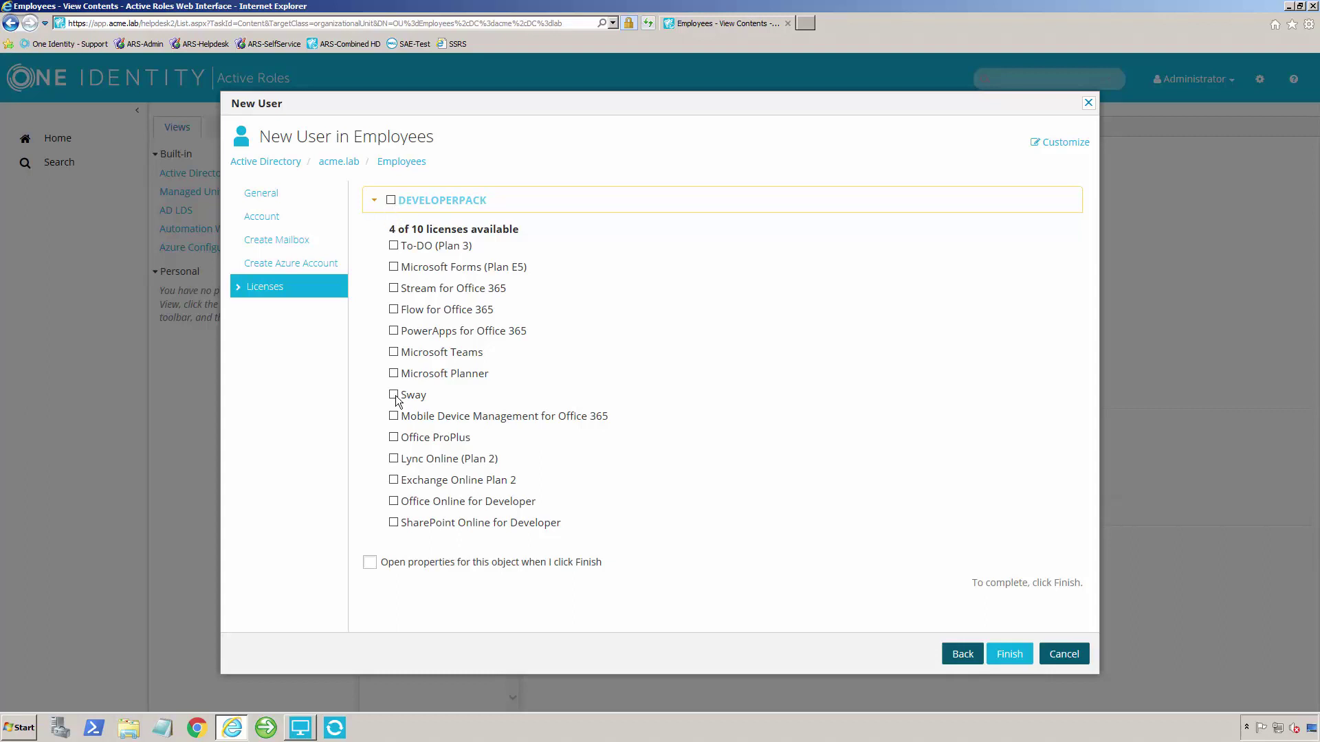
- Assign the DEVELOPERPACK Exchange Online Plan 2 license and finish creating Test User
{"action": "left_click", "coordinate": [394, 480]}
{"action": "left_click", "coordinate": [1020, 656]}
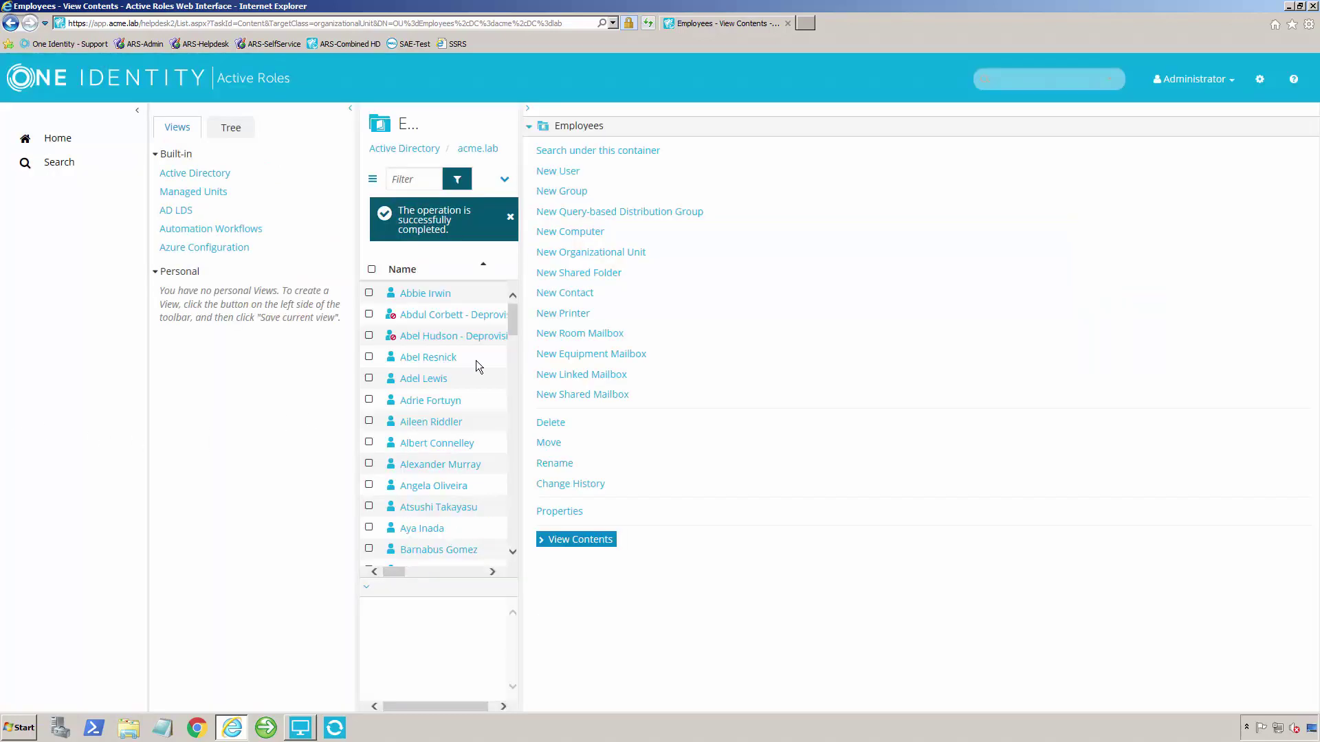
- Scroll through the Employees list to find Test User
{"action": "scroll", "coordinate": [516, 385], "scroll_direction": "down", "scroll_amount": 10}
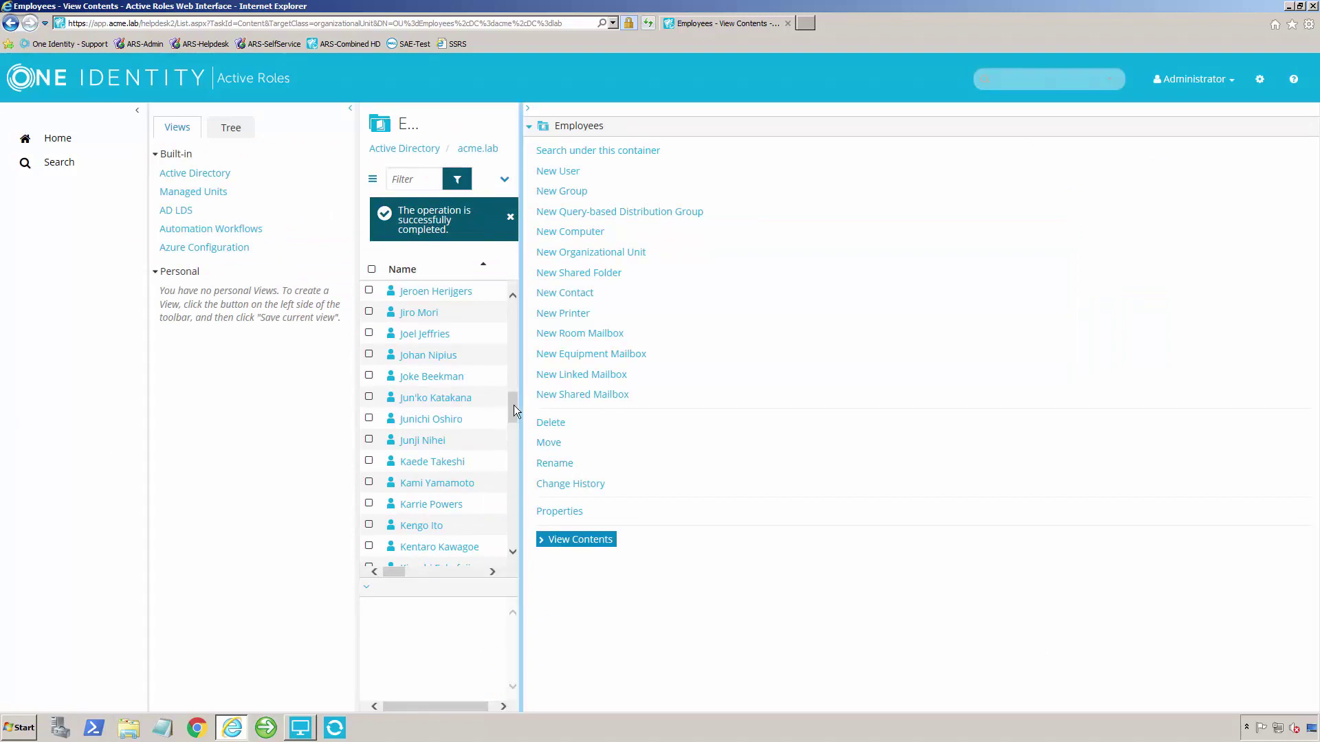
{"action": "left_click_drag", "start_coordinate": [513, 408], "coordinate": [519, 530]}
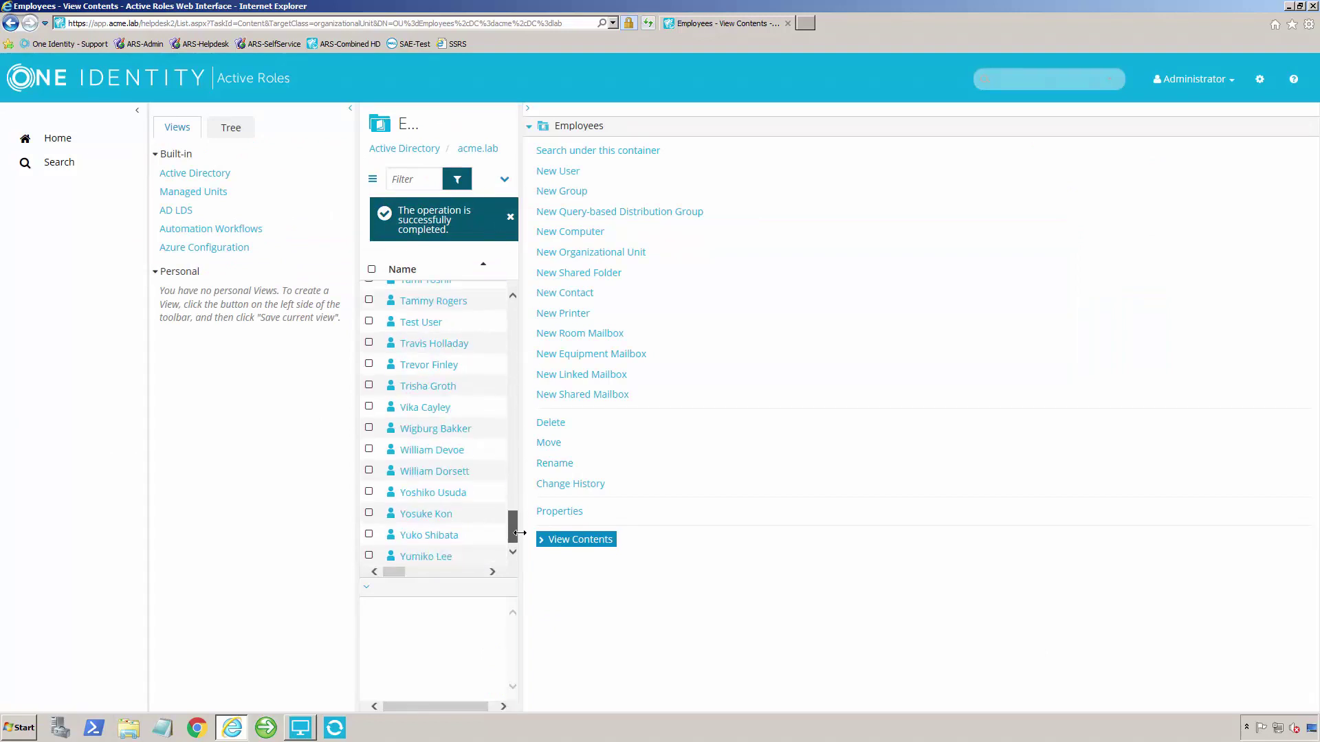
{"action": "scroll", "coordinate": [412, 323], "scroll_direction": "up", "scroll_amount": 3}
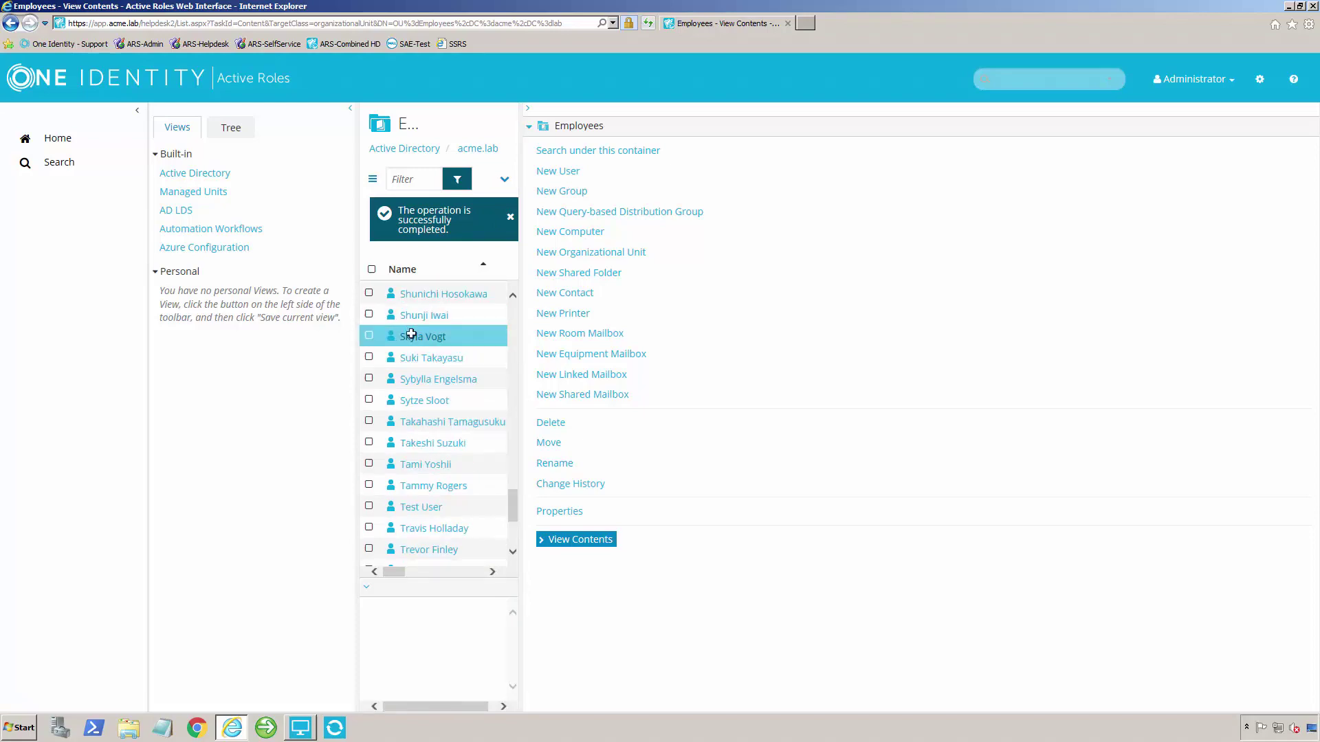
{"action": "scroll", "coordinate": [421, 412], "scroll_direction": "up", "scroll_amount": 3}
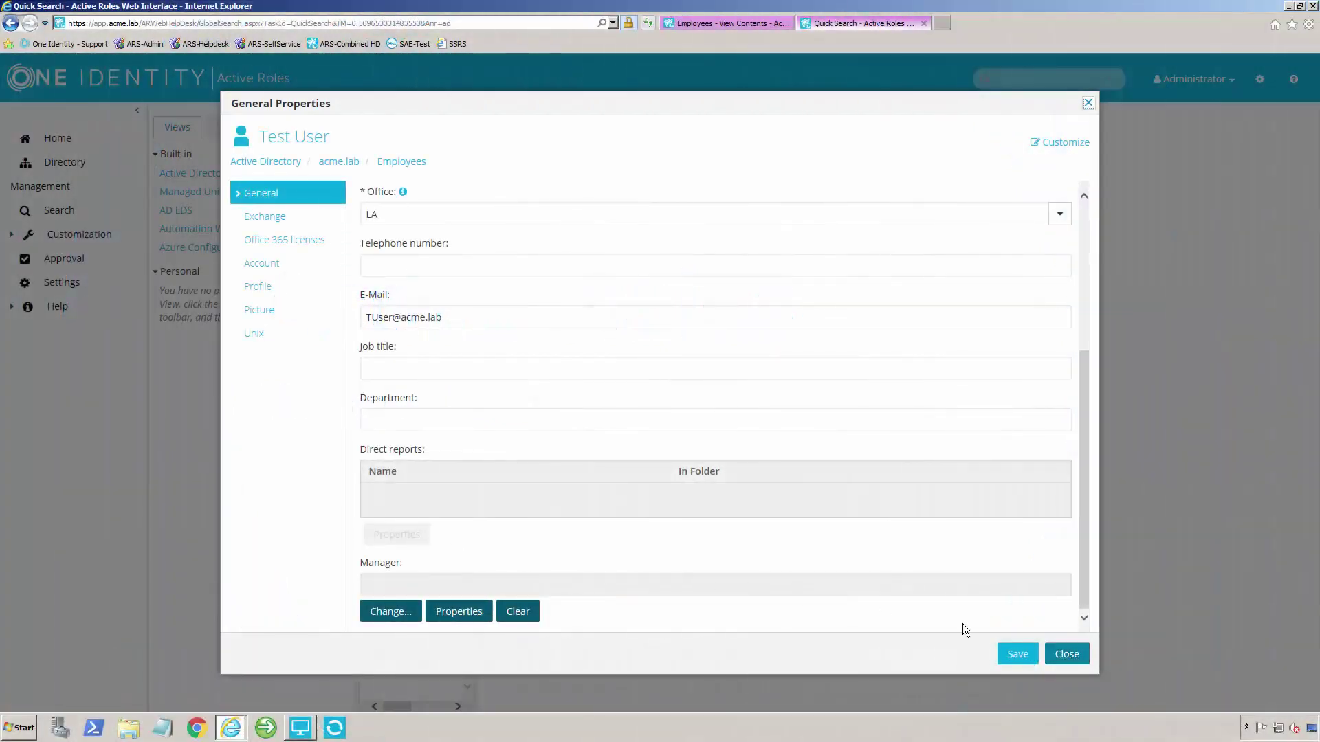
- Close the open dialog and open Test User's General Properties from the Quick Search results
{"action": "key", "text": "Escape"}
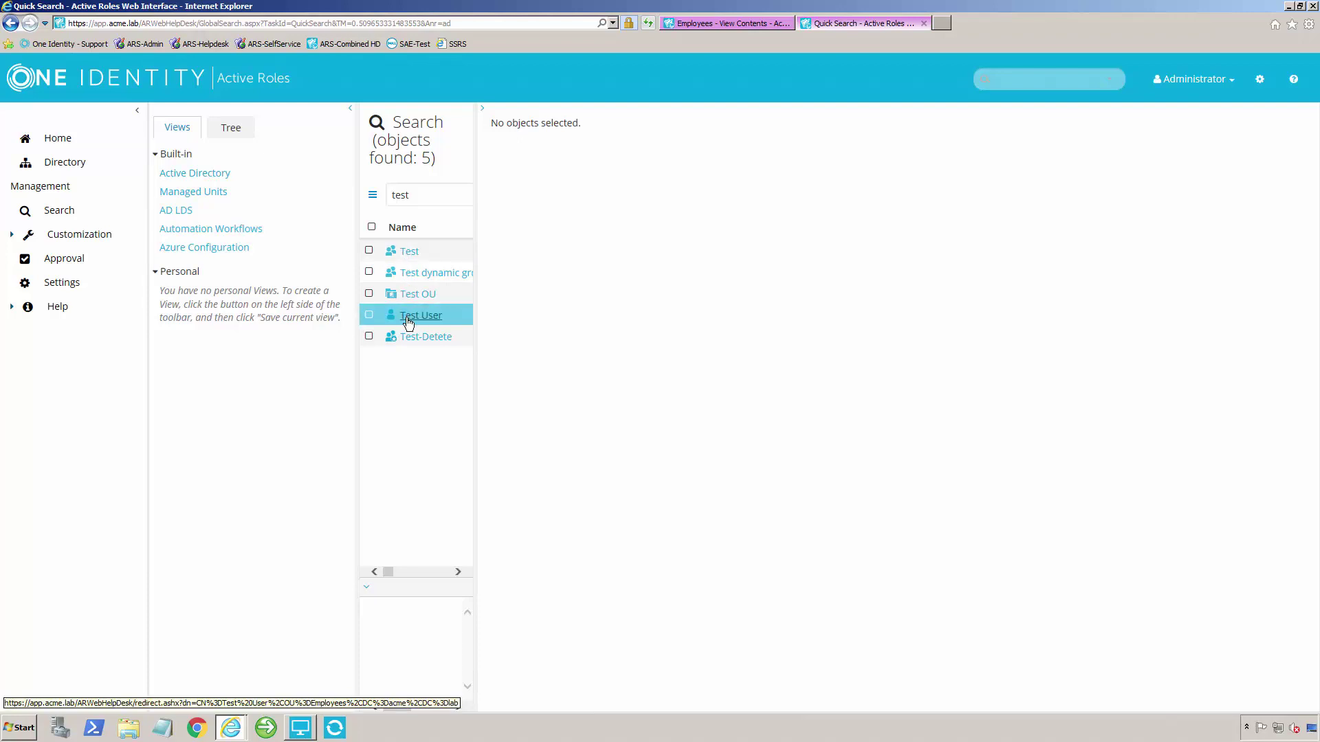
{"action": "left_click", "coordinate": [437, 316]}
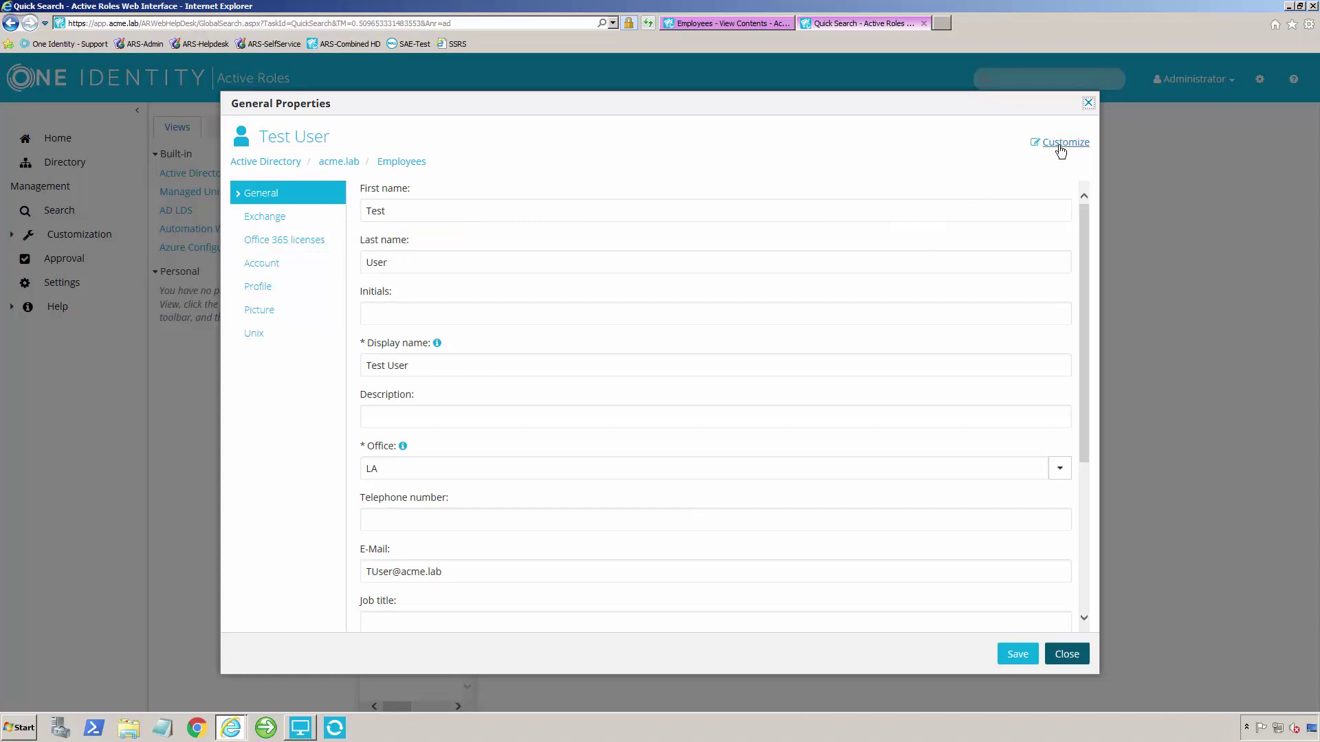
{"action": "left_click", "coordinate": [275, 216]}
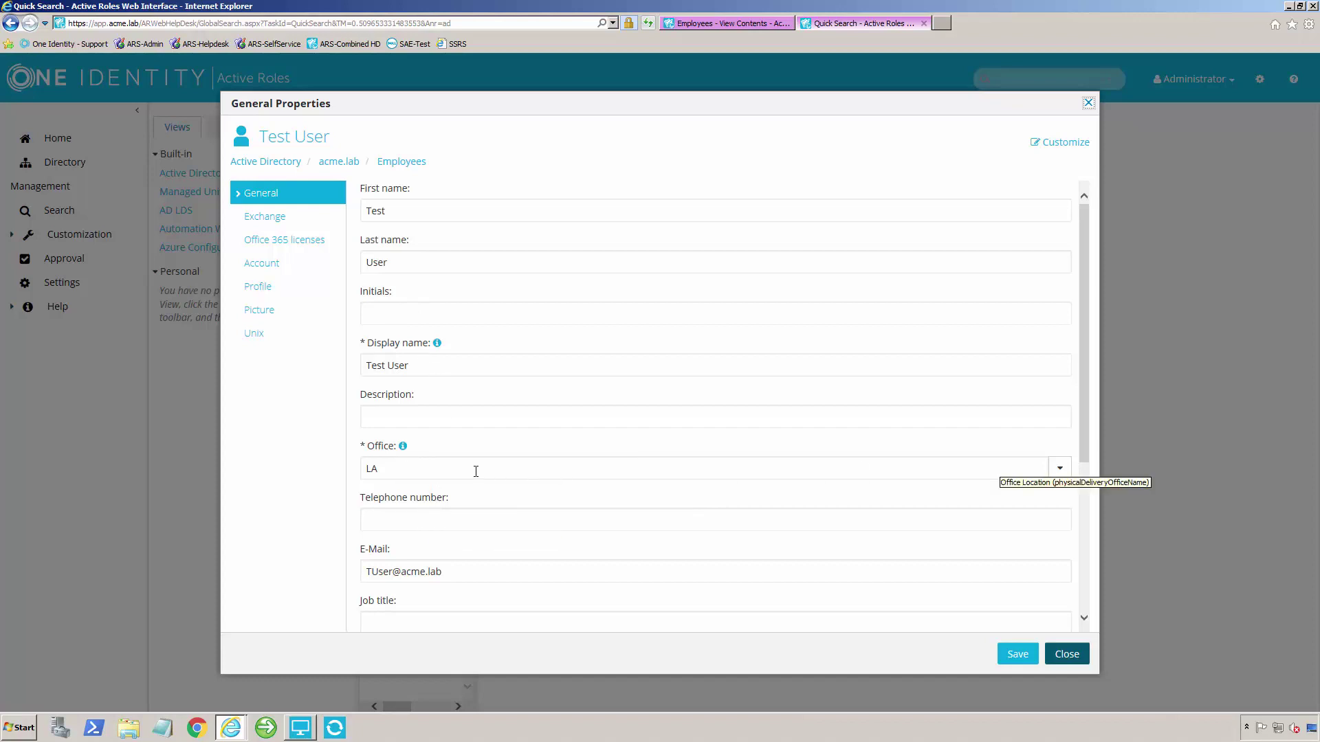
- Keep LA as Test User's office and go to the Profile settings
{"action": "left_click", "coordinate": [389, 470]}
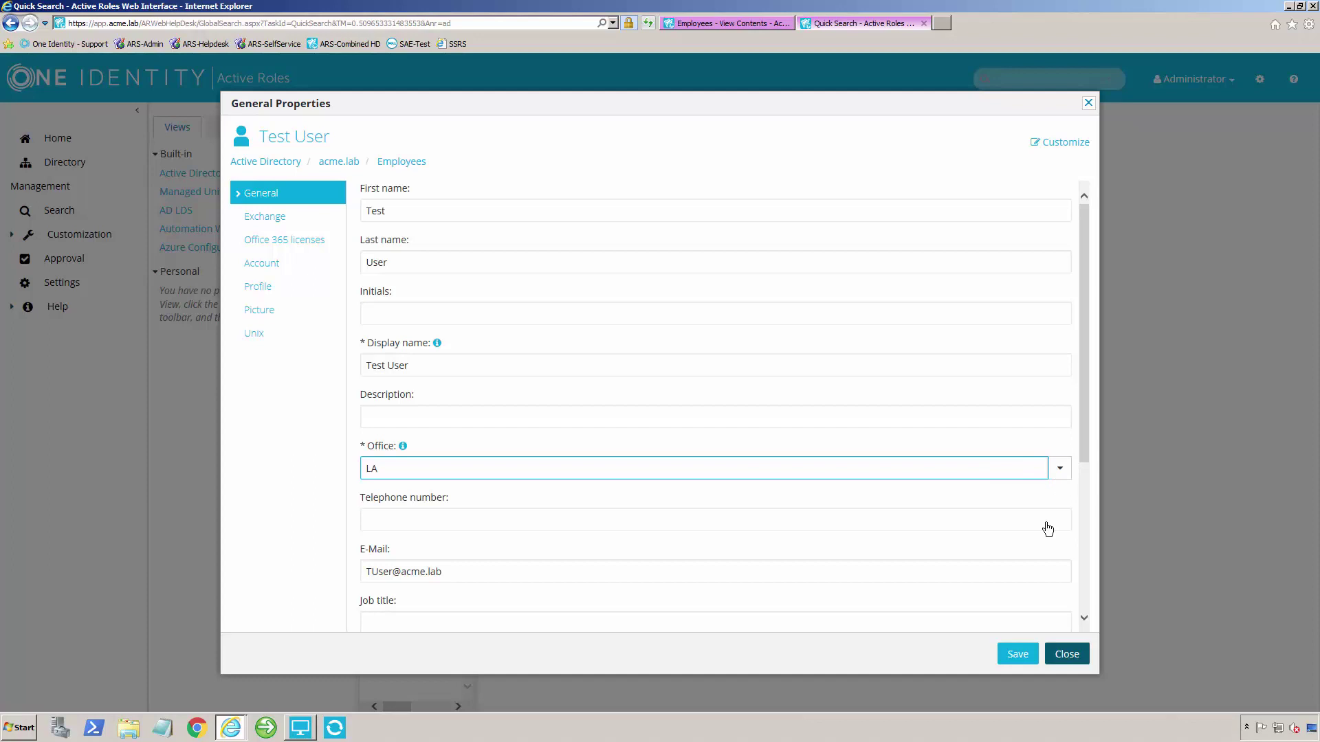
{"action": "left_click", "coordinate": [1060, 471]}
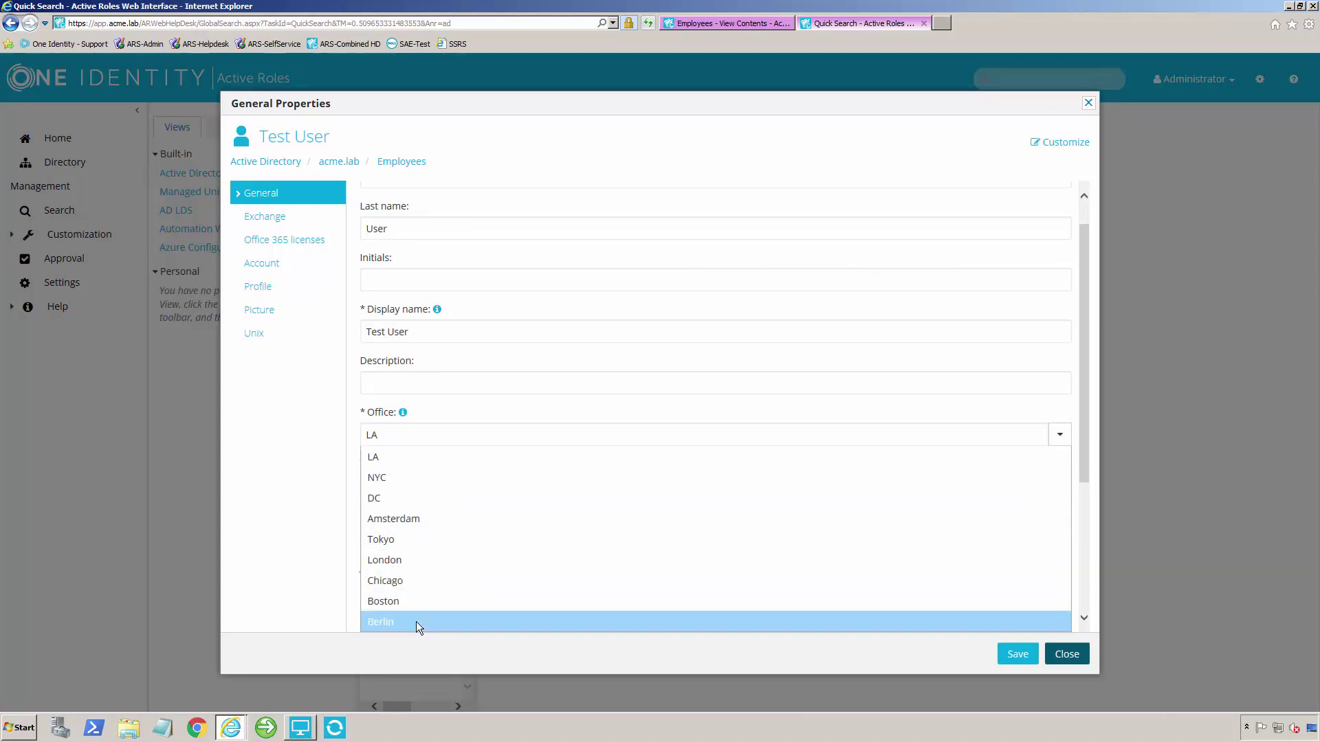
{"action": "left_click", "coordinate": [400, 456]}
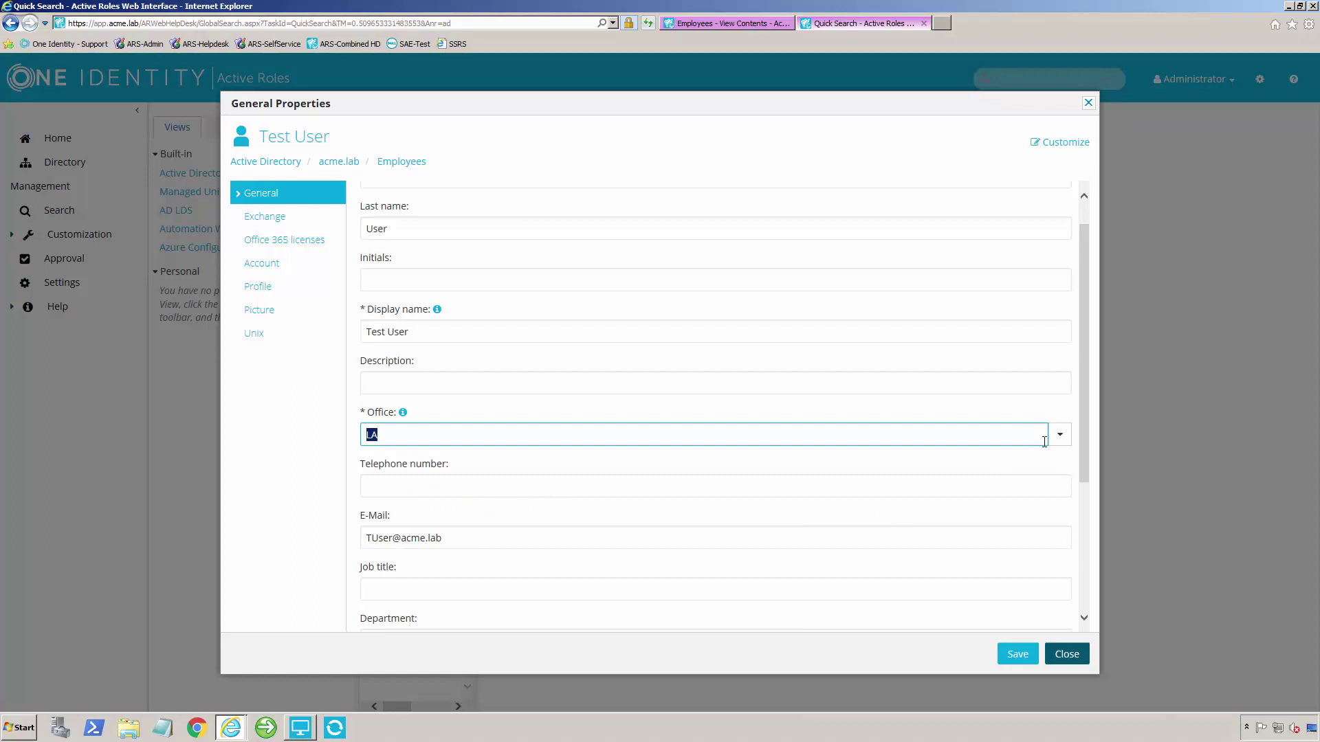
{"action": "scroll", "coordinate": [1084, 470], "scroll_direction": "down", "scroll_amount": 2}
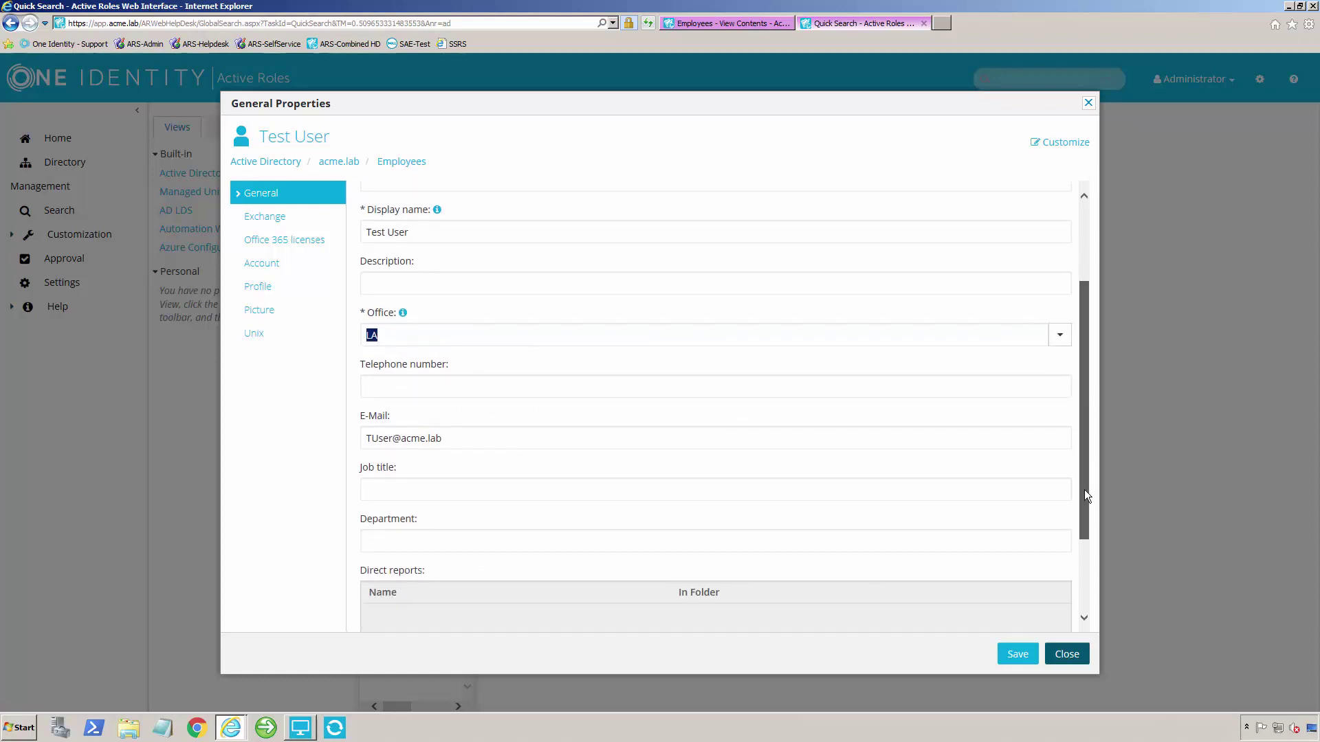
{"action": "left_click", "coordinate": [287, 288]}
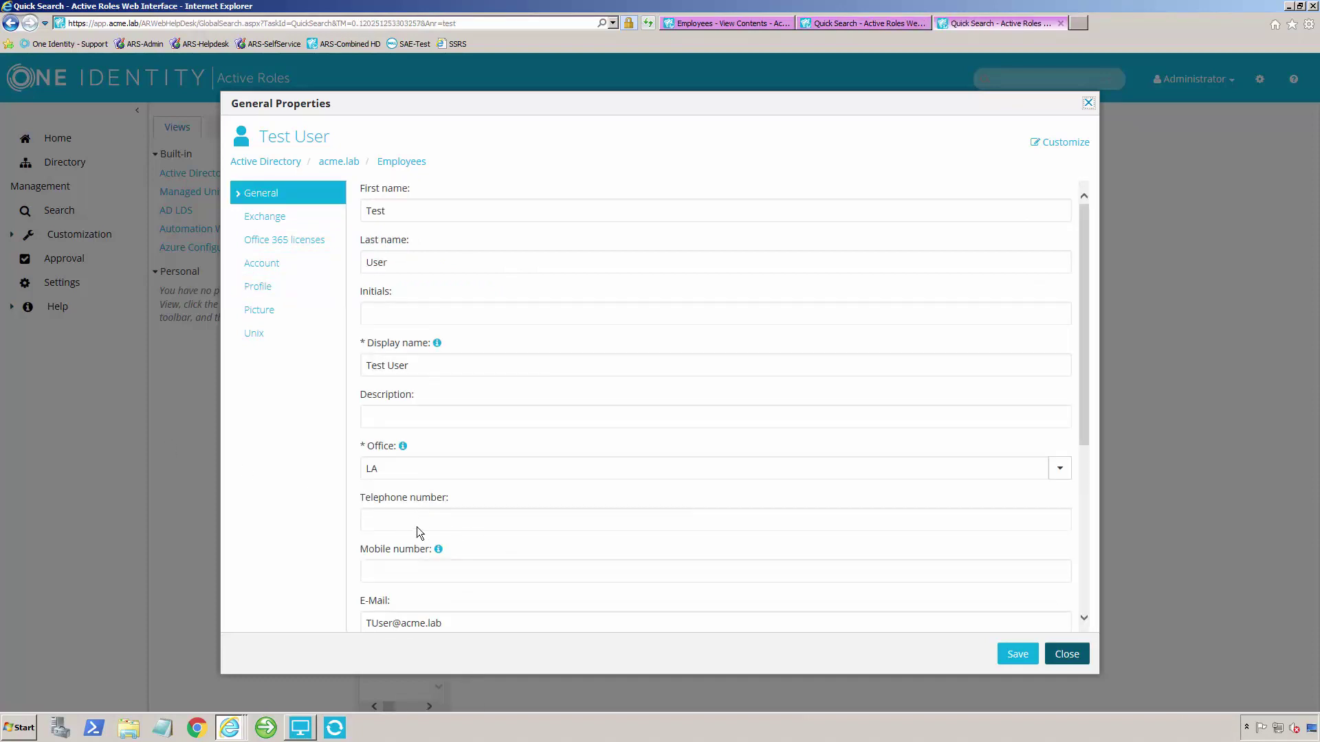
{"action": "left_click", "coordinate": [423, 569]}
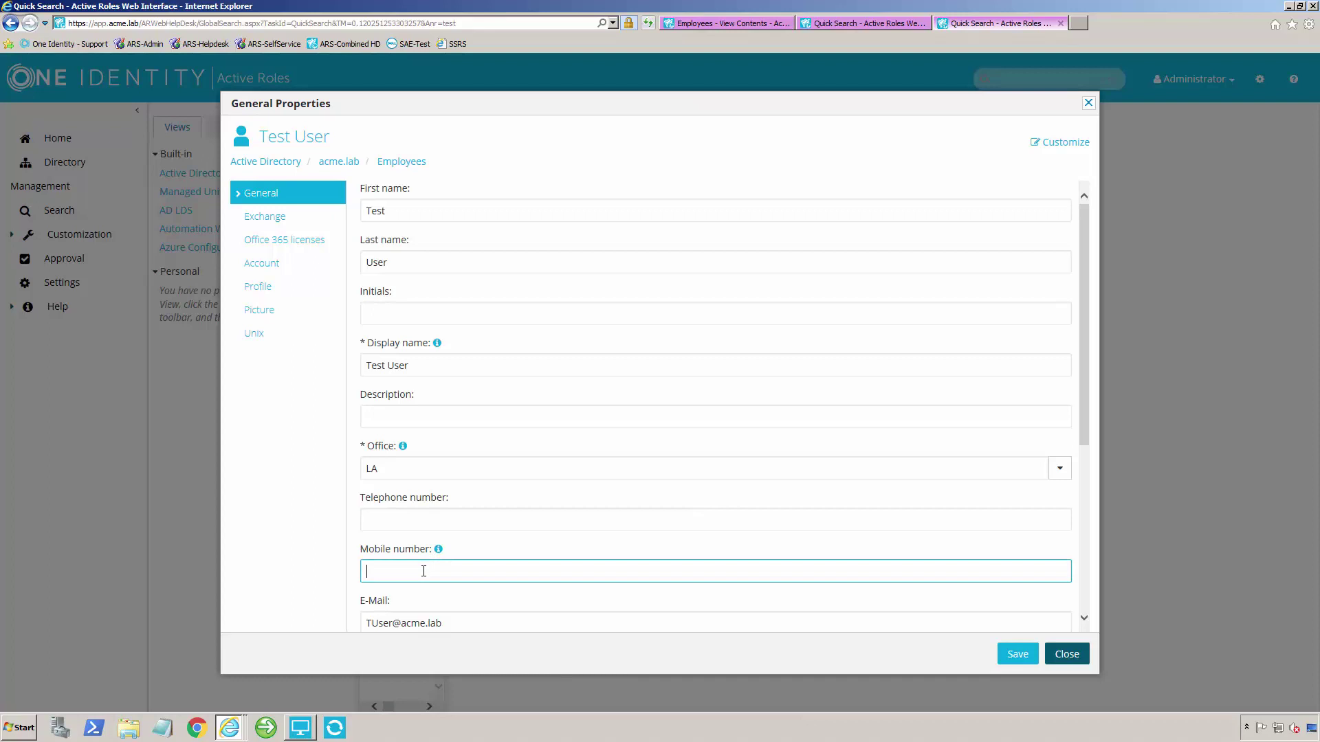
{"action": "type", "text": "+18"}
{"action": "key", "text": "BackSpace"}
{"action": "key", "text": "BackSpace"}
{"action": "key", "text": "BackSpace"}
{"action": "type", "text": "12343323424"}
{"action": "key", "text": "BackSpace"}
{"action": "key", "text": "BackSpace"}
{"action": "key", "text": "BackSpace"}
{"action": "key", "text": "BackSpace"}
{"action": "key", "text": "BackSpace"}
{"action": "key", "text": "BackSpace"}
{"action": "key", "text": "BackSpace"}
{"action": "key", "text": "BackSpace"}
{"action": "key", "text": "BackSpace"}
{"action": "key", "text": "BackSpace"}
{"action": "key", "text": "BackSpace"}
{"action": "type", "text": "3105551234"}
{"action": "left_click", "coordinate": [1022, 653]}
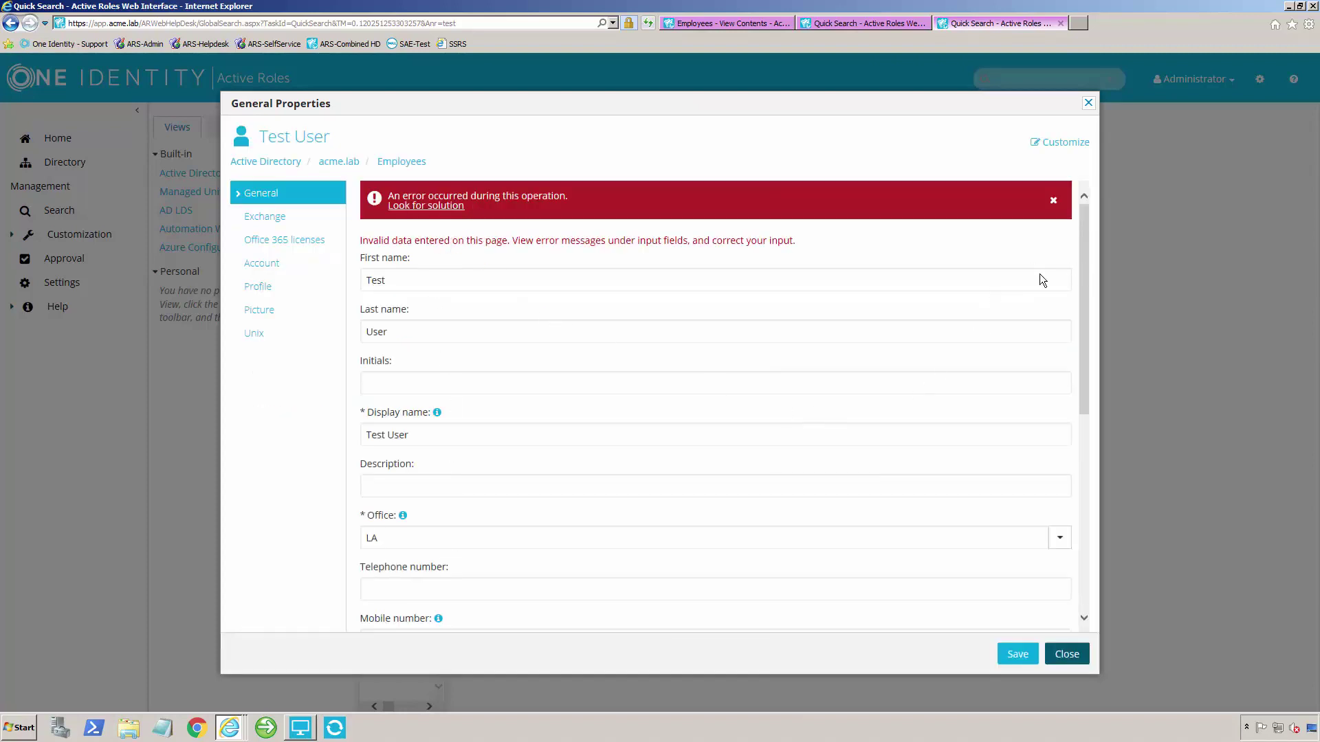
{"action": "left_click_drag", "start_coordinate": [1084, 364], "coordinate": [1090, 522]}
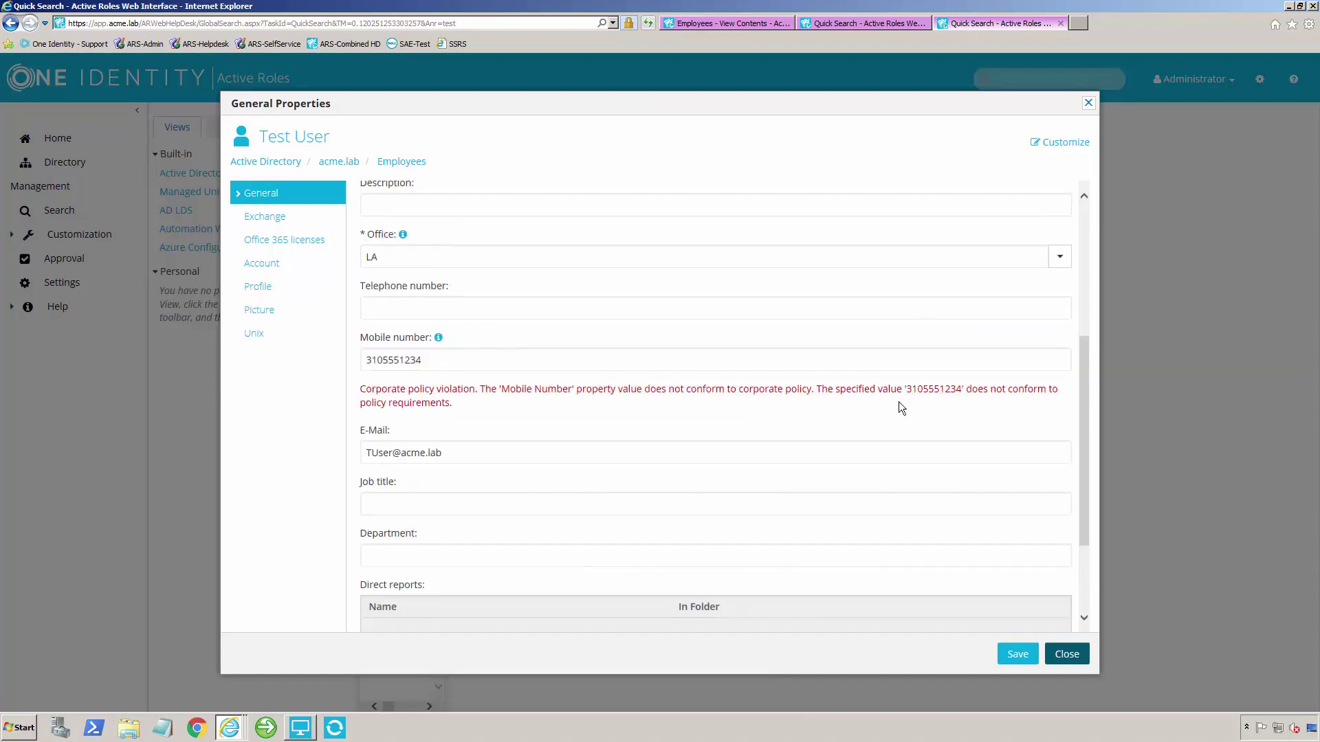
{"action": "left_click", "coordinate": [447, 362]}
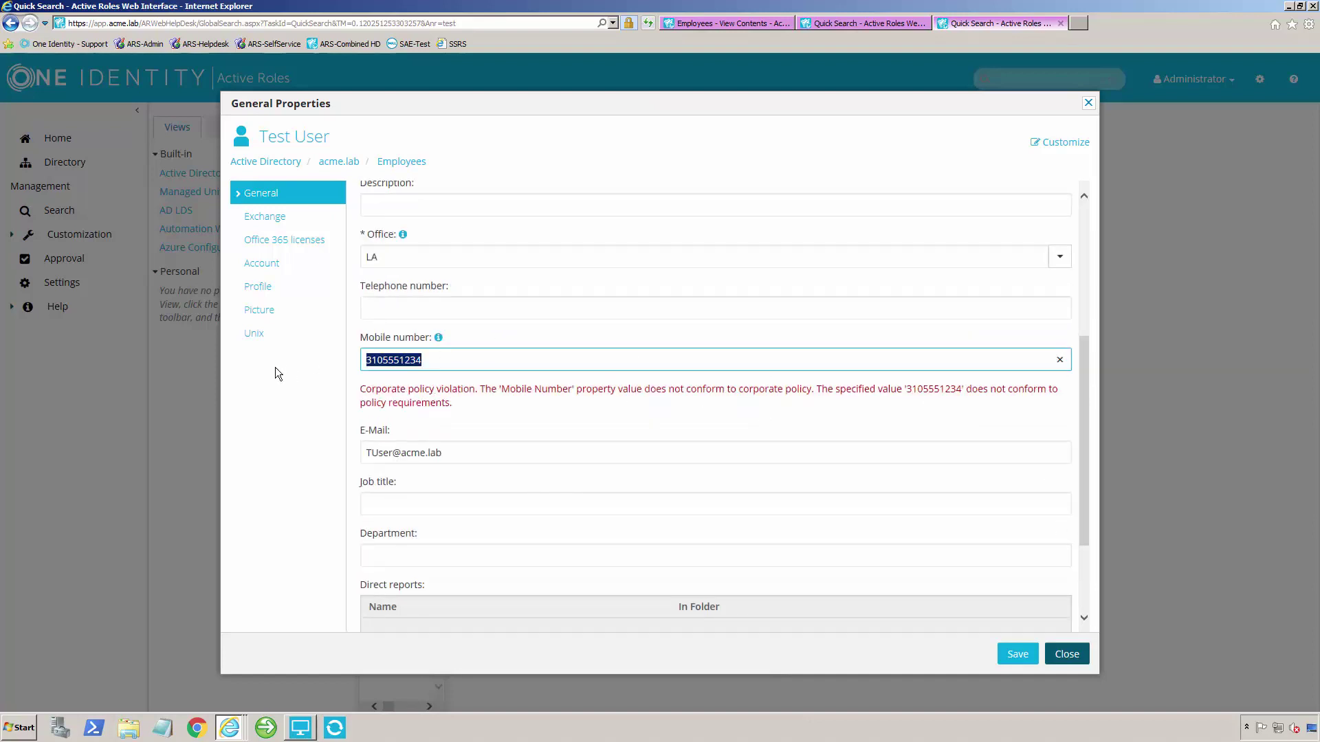
{"action": "type", "text": "+1 "}
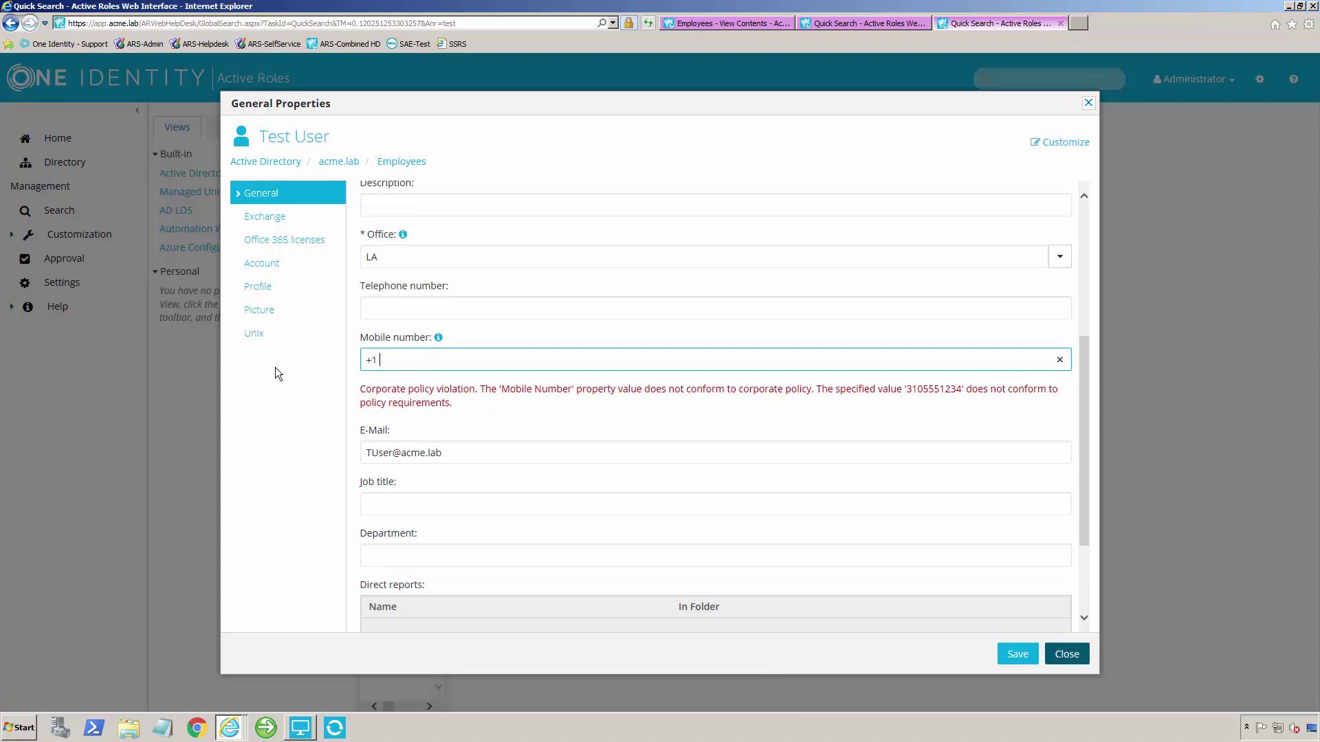
{"action": "type", "text": "310 555 1234"}
{"action": "left_click", "coordinate": [1020, 655]}
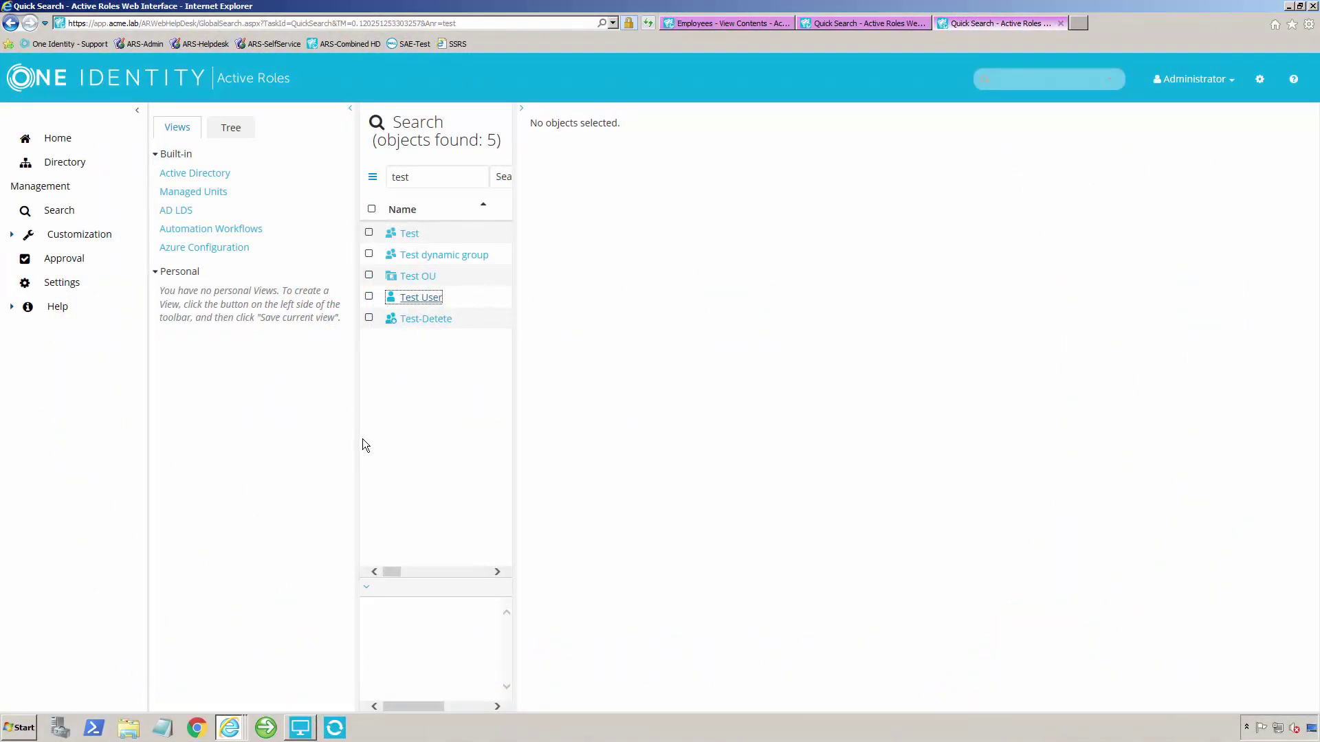
- Select Test User in the search results and deprovision it, confirming with Yes
{"action": "left_click", "coordinate": [369, 298]}
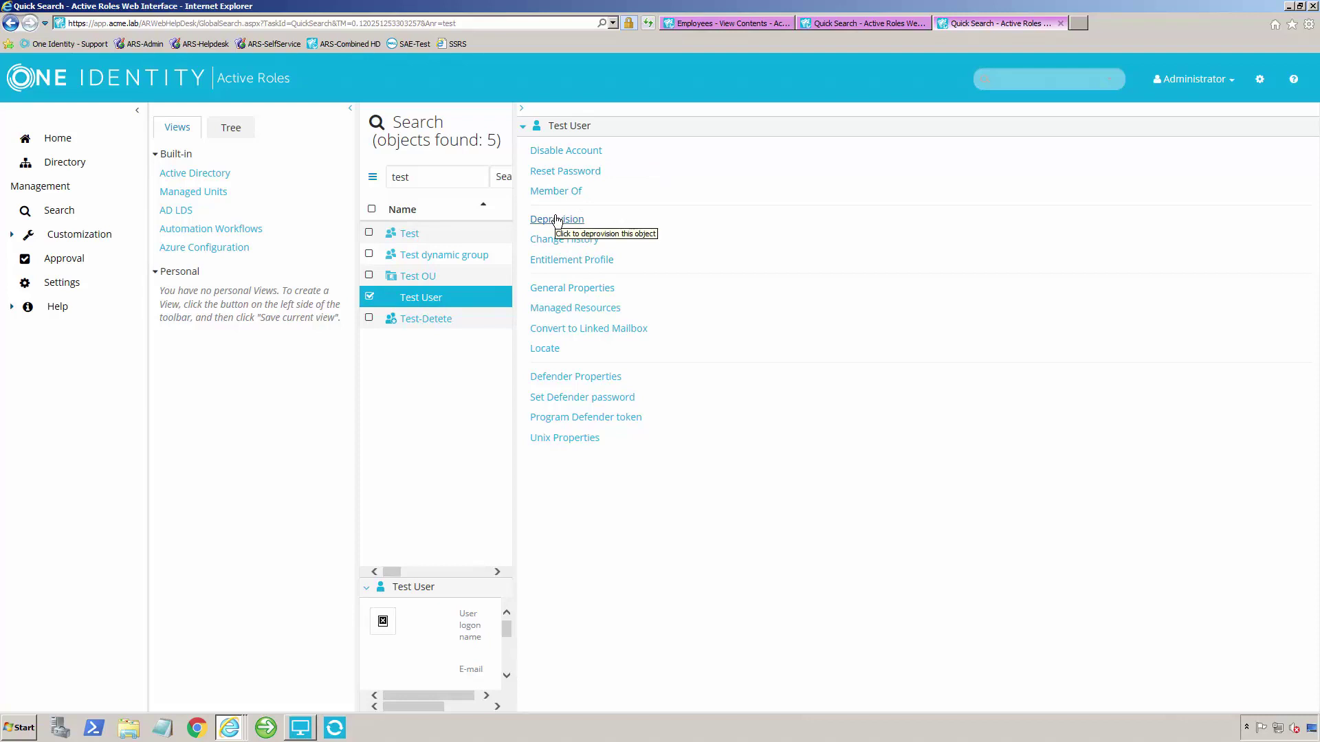
{"action": "left_click", "coordinate": [557, 219]}
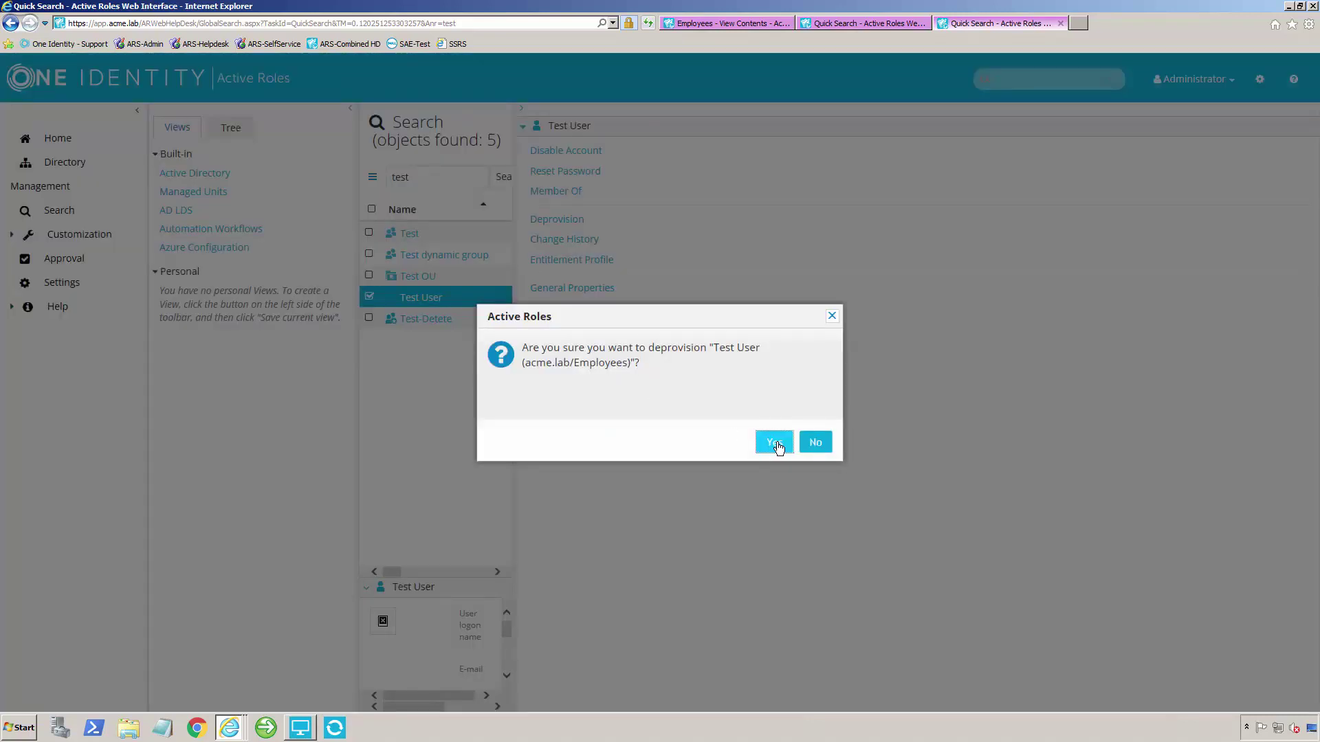
{"action": "left_click", "coordinate": [775, 443]}
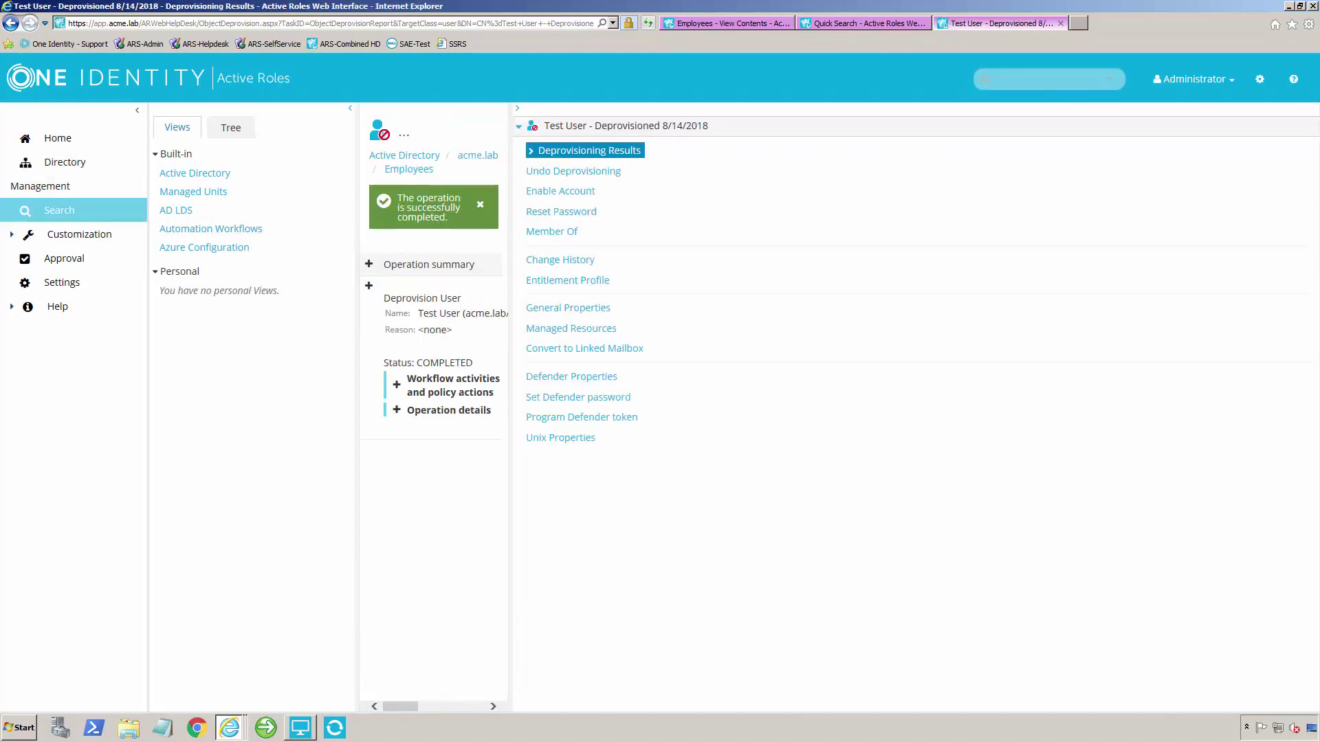
- Expand 'Workflow activities and policy actions', widen the results pane, and go to the Active Roles Console
{"action": "left_click", "coordinate": [397, 385]}
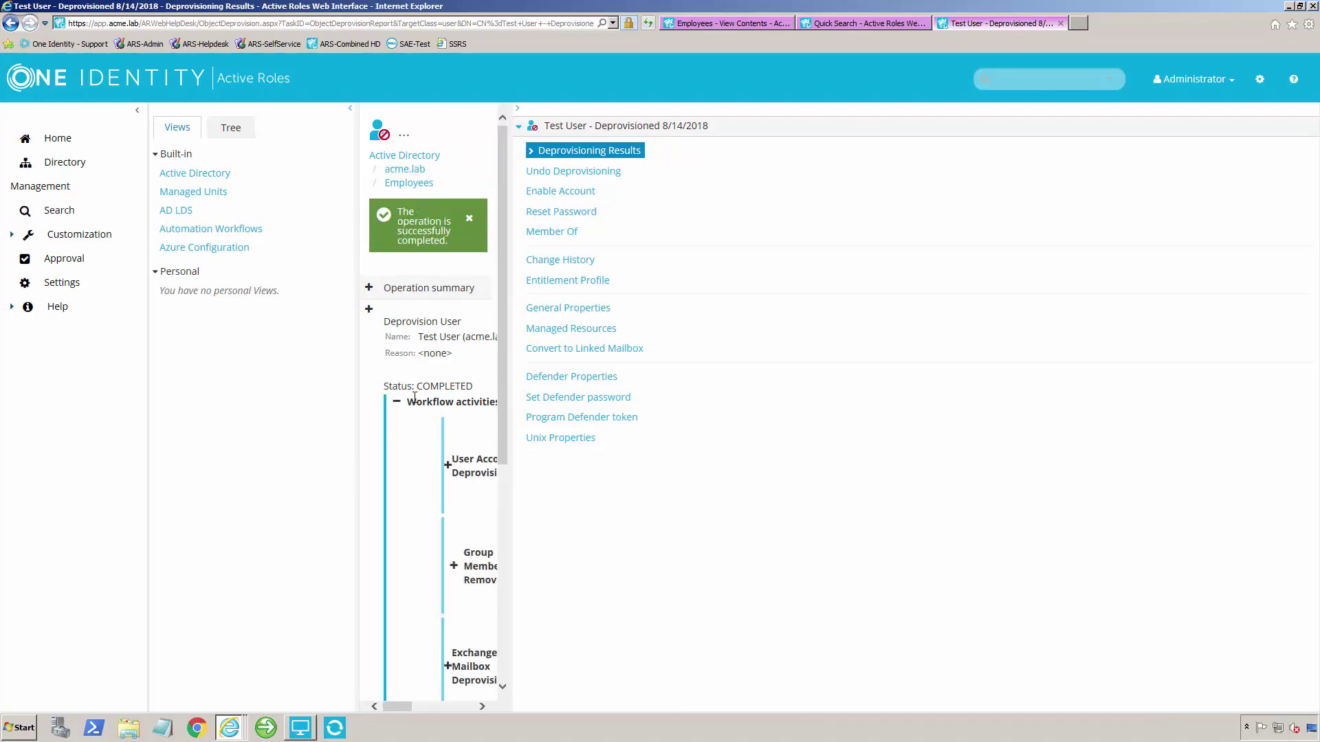
{"action": "left_click_drag", "start_coordinate": [530, 445], "coordinate": [724, 410]}
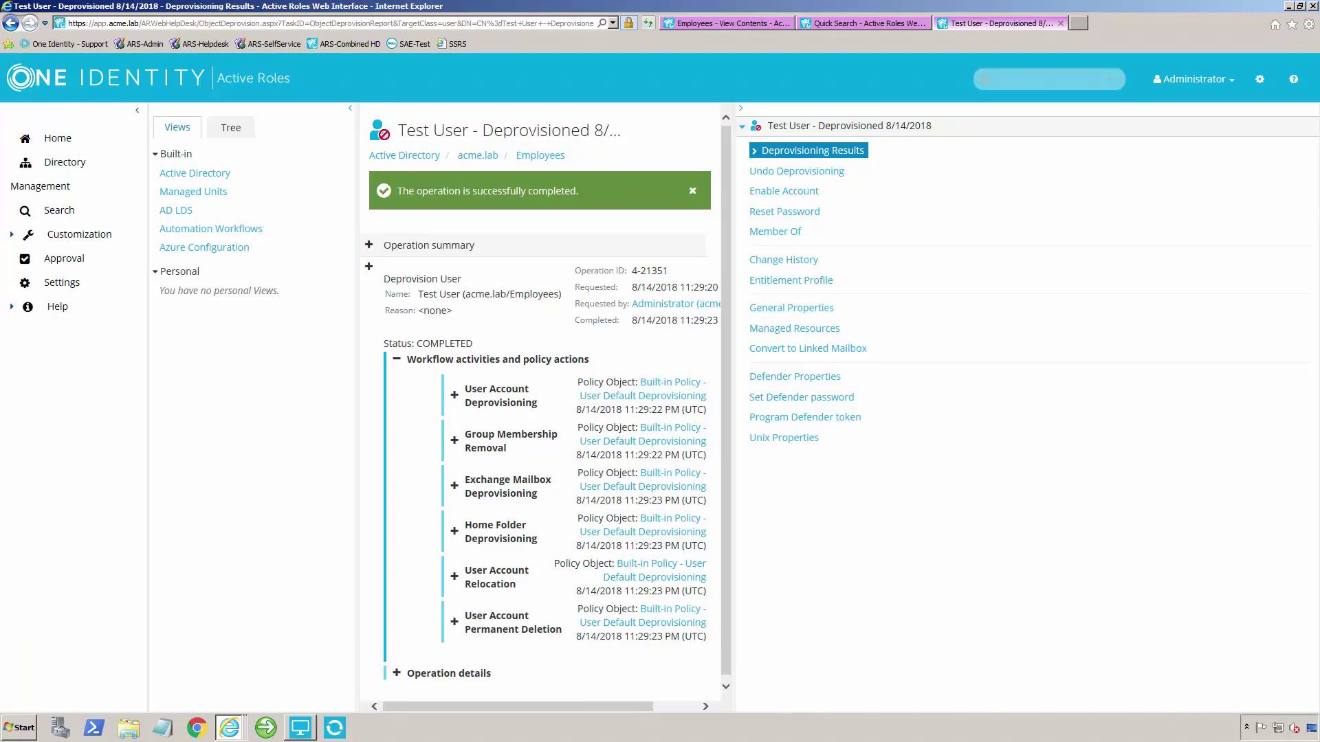
{"action": "left_click", "coordinate": [302, 729]}
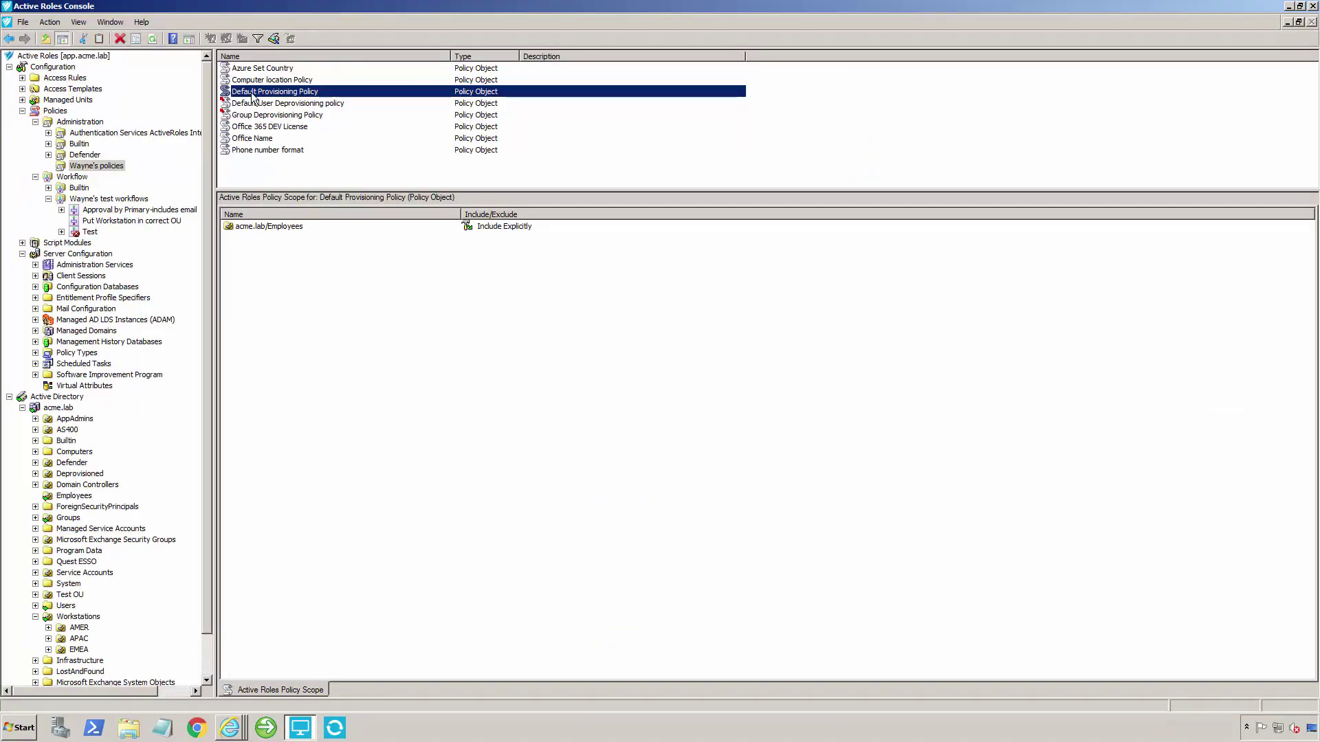
- Open Default User Deprovisioning's included policies and review the account ineligible-for-logon policy settings
{"action": "double_click", "coordinate": [254, 105]}
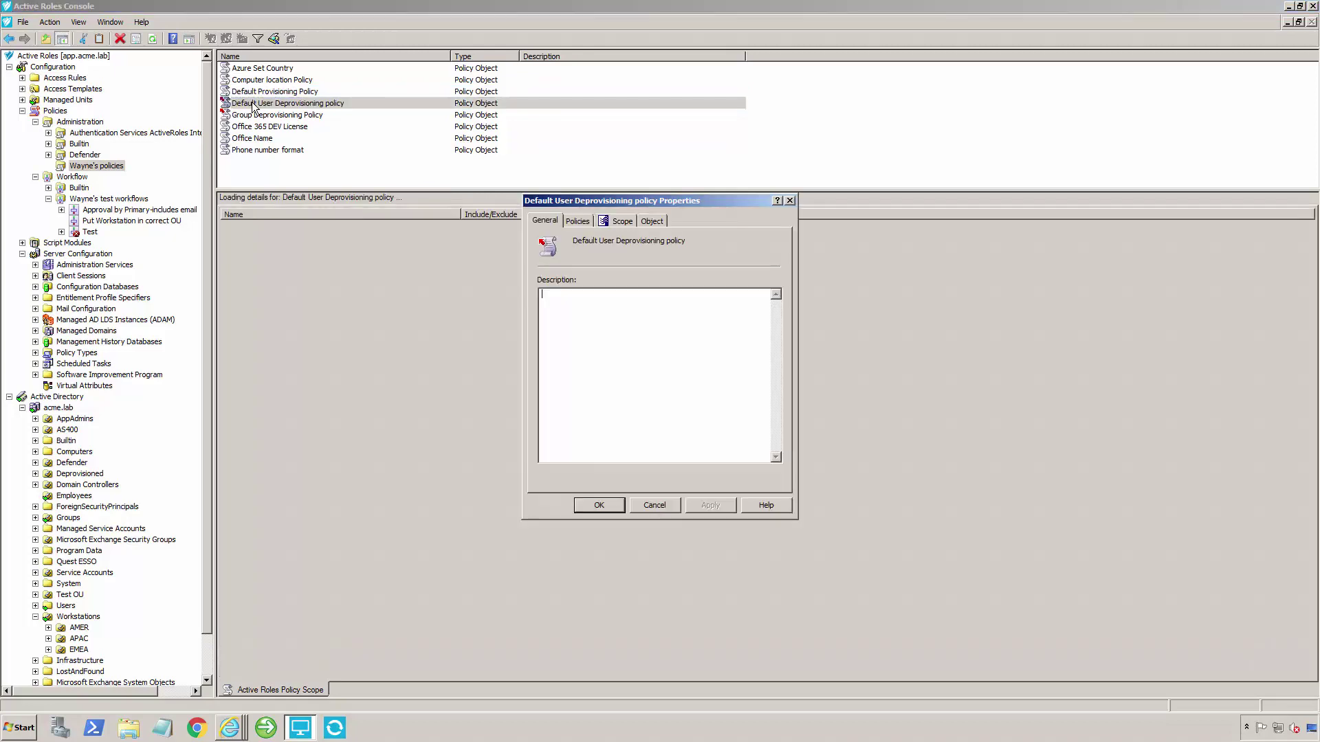
{"action": "left_click", "coordinate": [584, 220]}
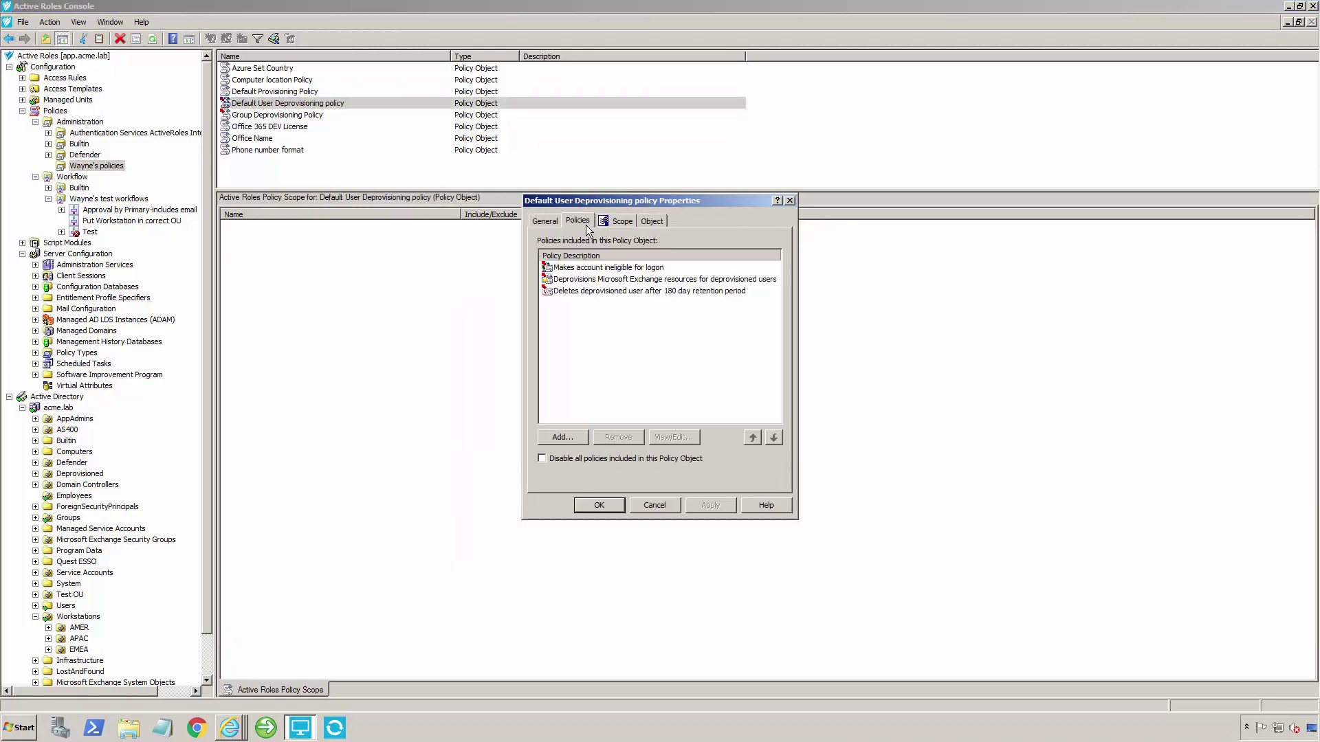
{"action": "double_click", "coordinate": [595, 267]}
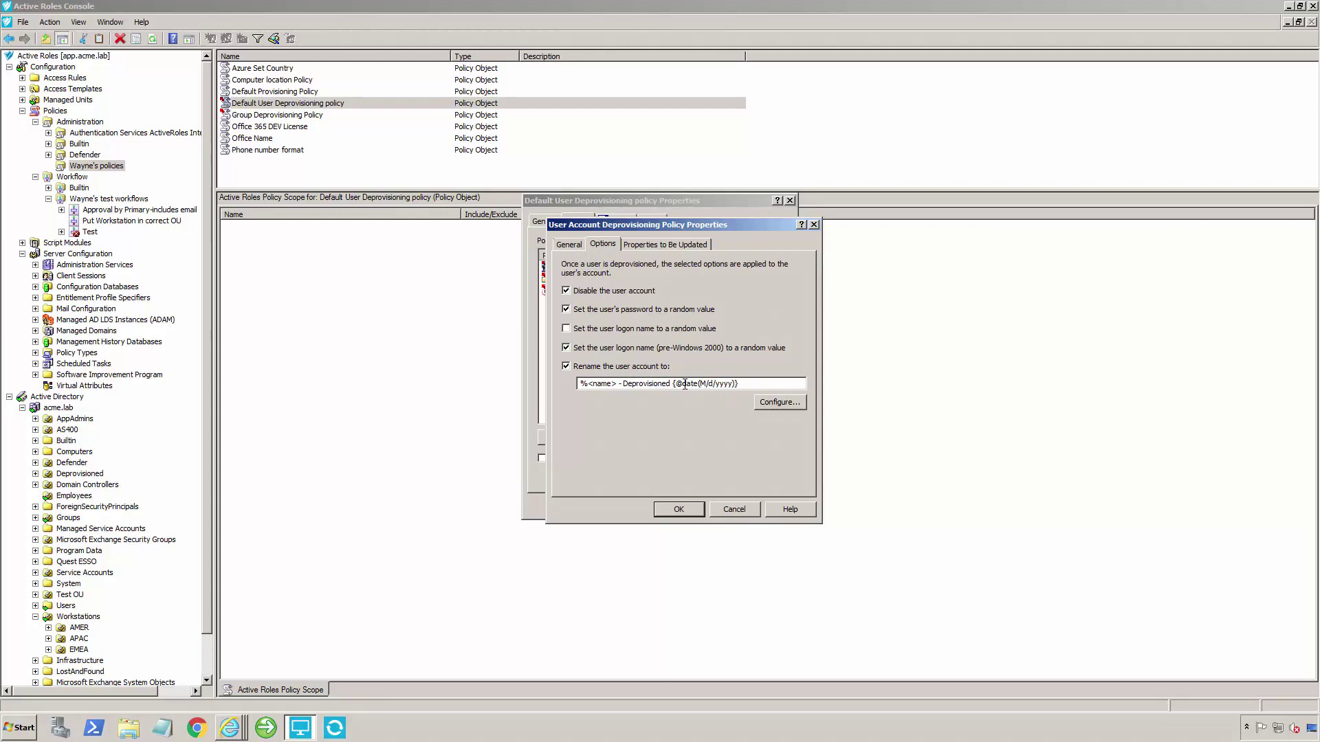
{"action": "left_click", "coordinate": [733, 509]}
- Review the Exchange mailbox deprovisioning options and automatic replies, then select the 180-day deletion policy
{"action": "left_click", "coordinate": [608, 280]}
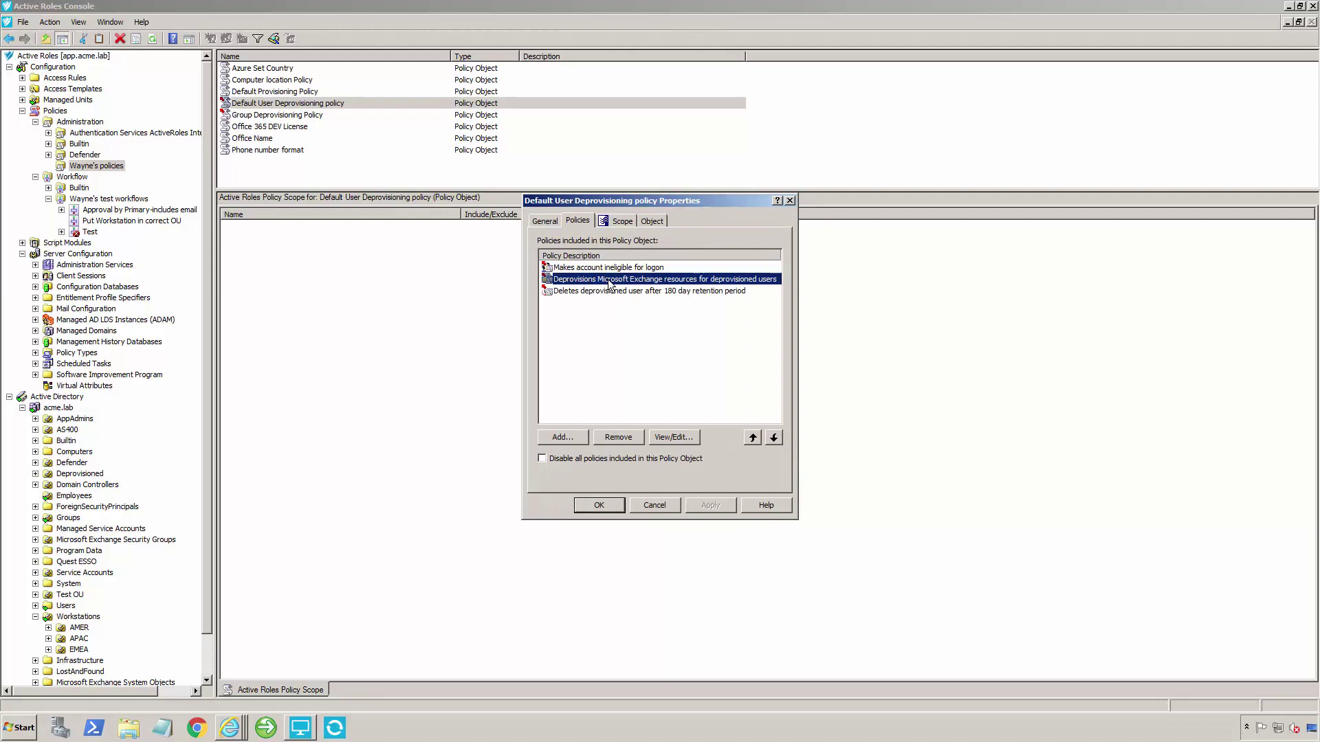
{"action": "double_click", "coordinate": [609, 282]}
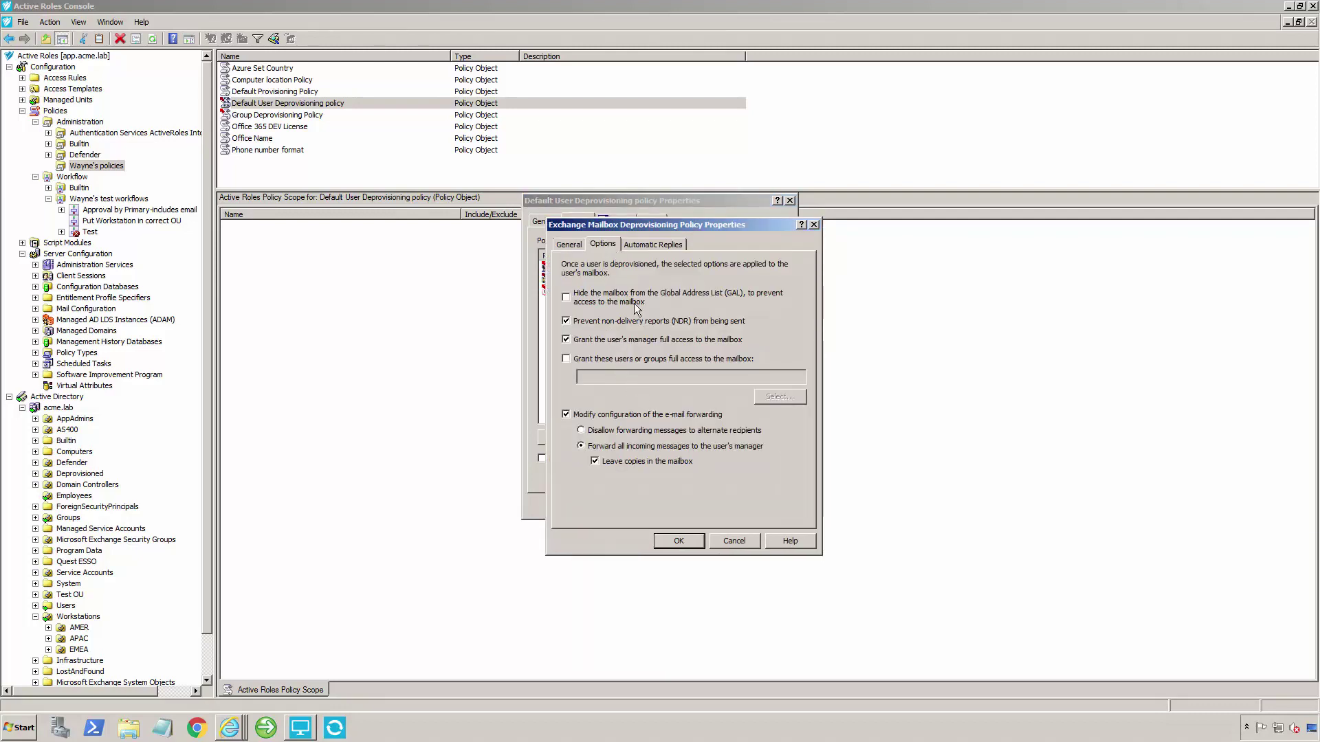
{"action": "left_click", "coordinate": [654, 246]}
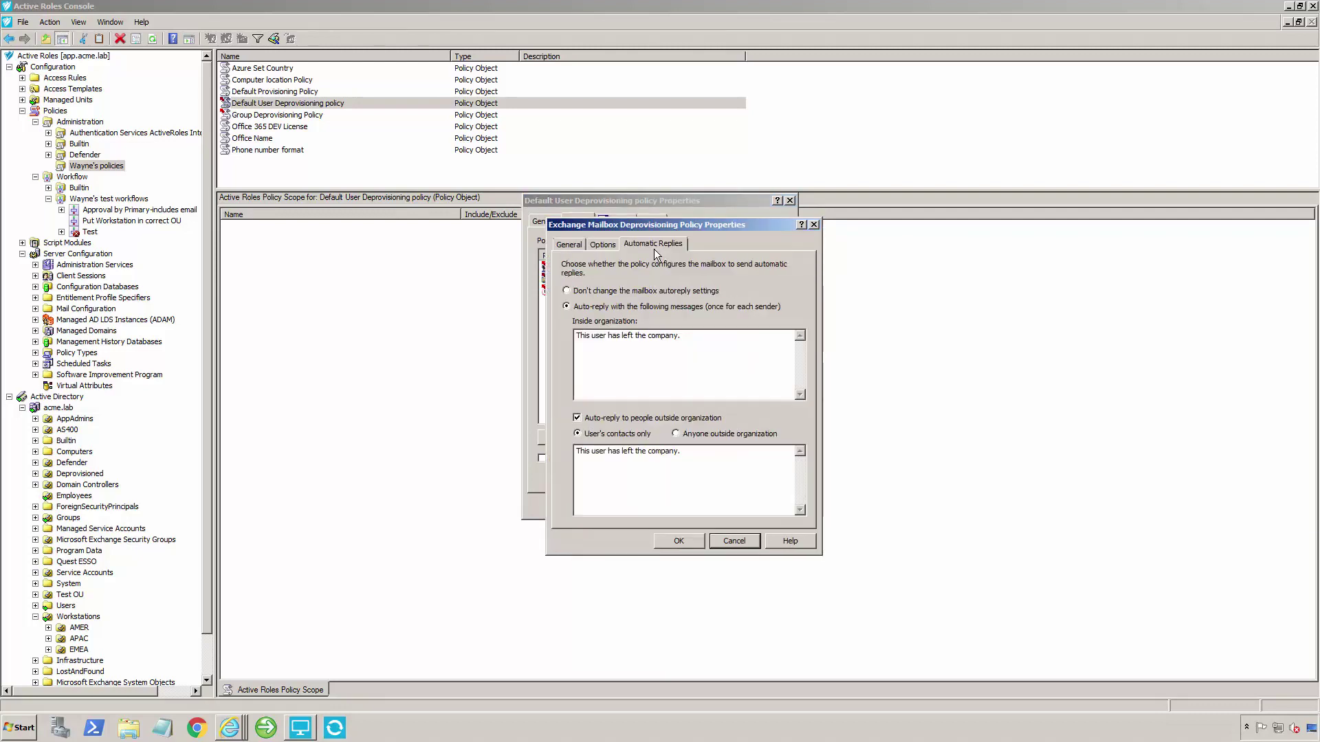
{"action": "left_click", "coordinate": [597, 243]}
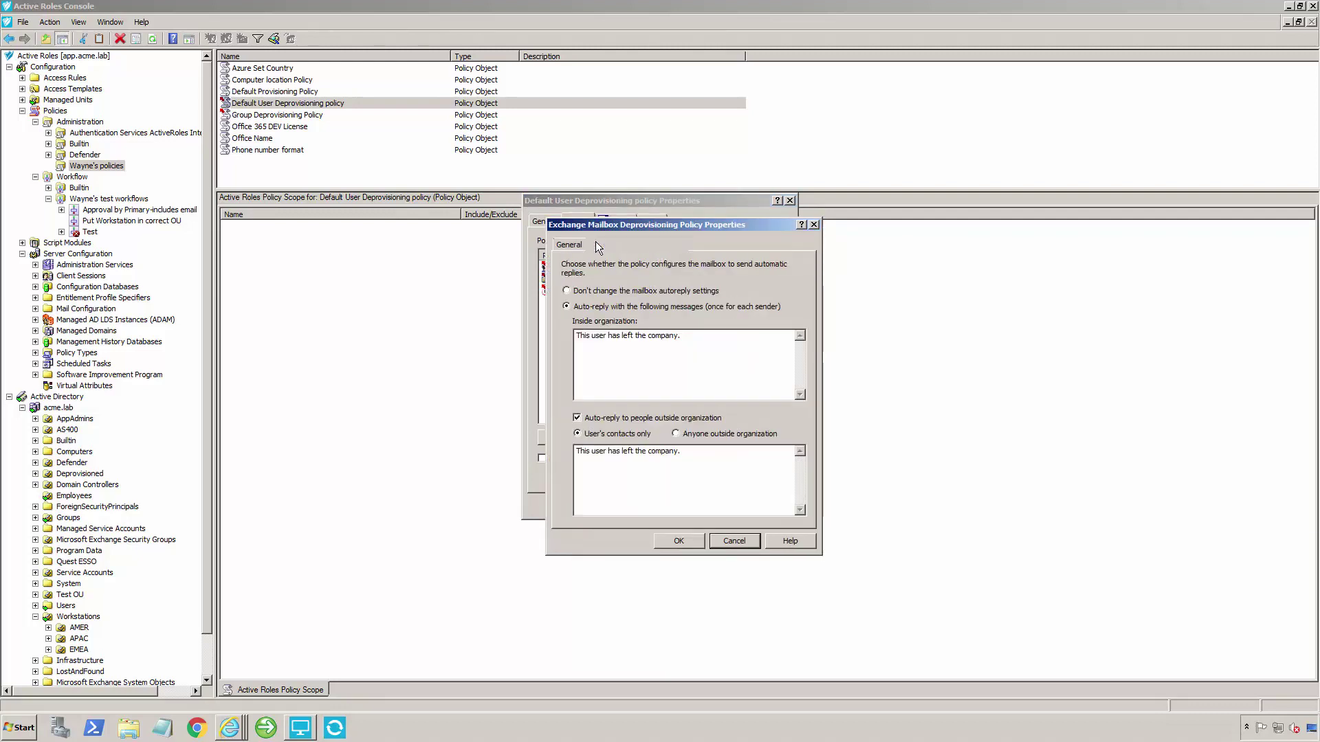
{"action": "left_click", "coordinate": [725, 543]}
{"action": "left_click", "coordinate": [576, 292]}
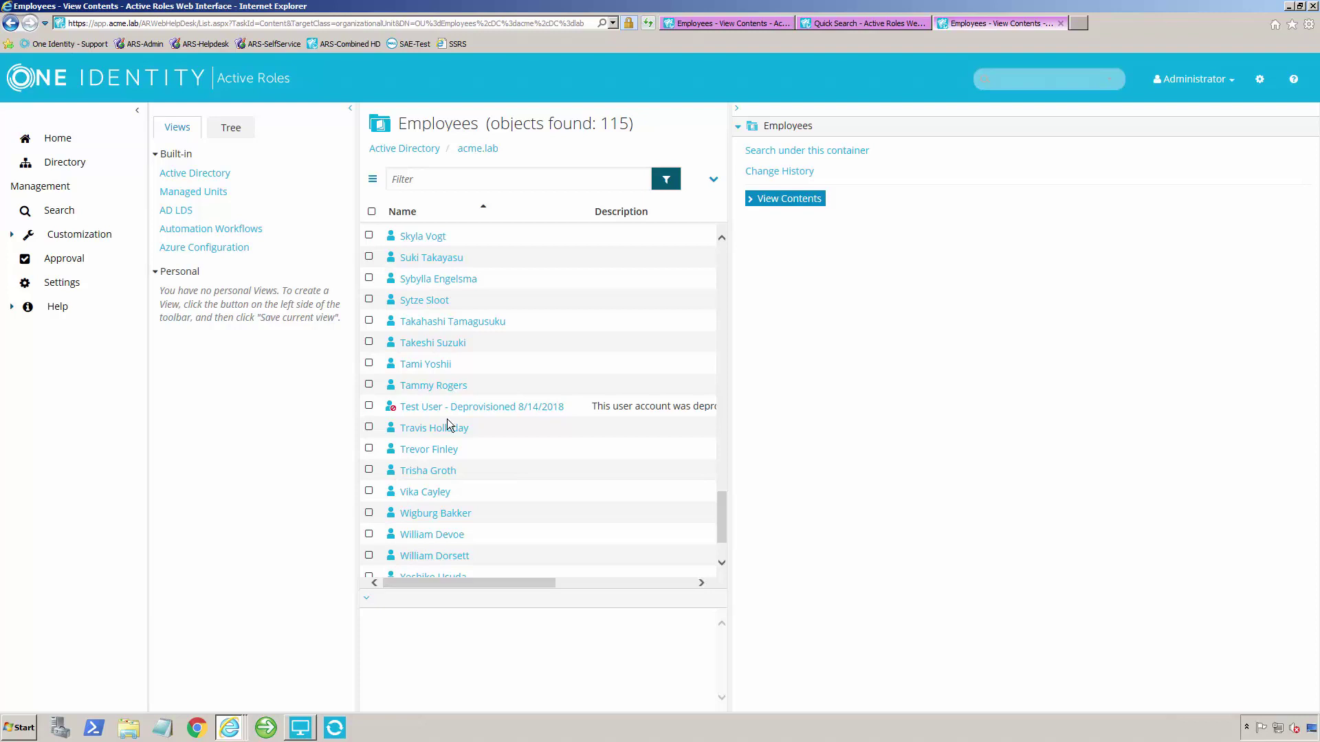
- Undo deprovisioning of 'Test User - Deprovisioned', choosing to leave the password unchanged
{"action": "left_click", "coordinate": [369, 406]}
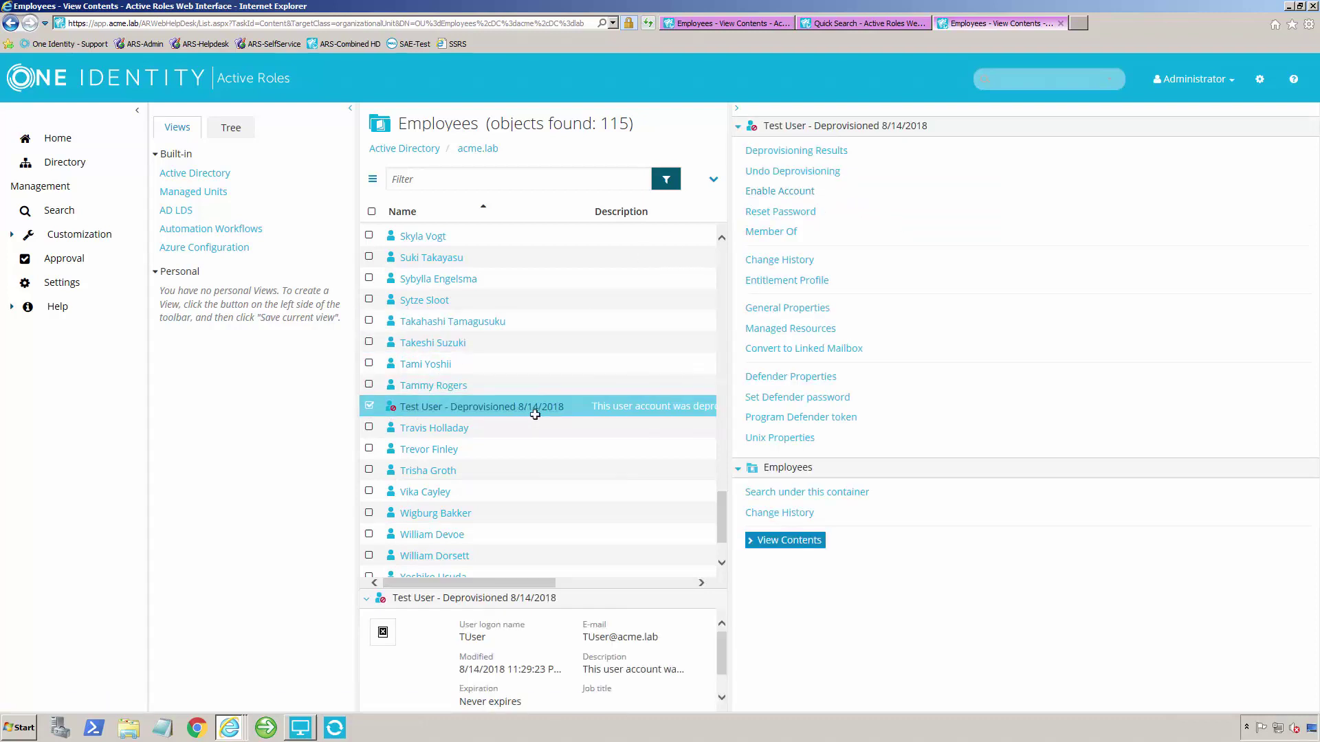
{"action": "left_click", "coordinate": [794, 172]}
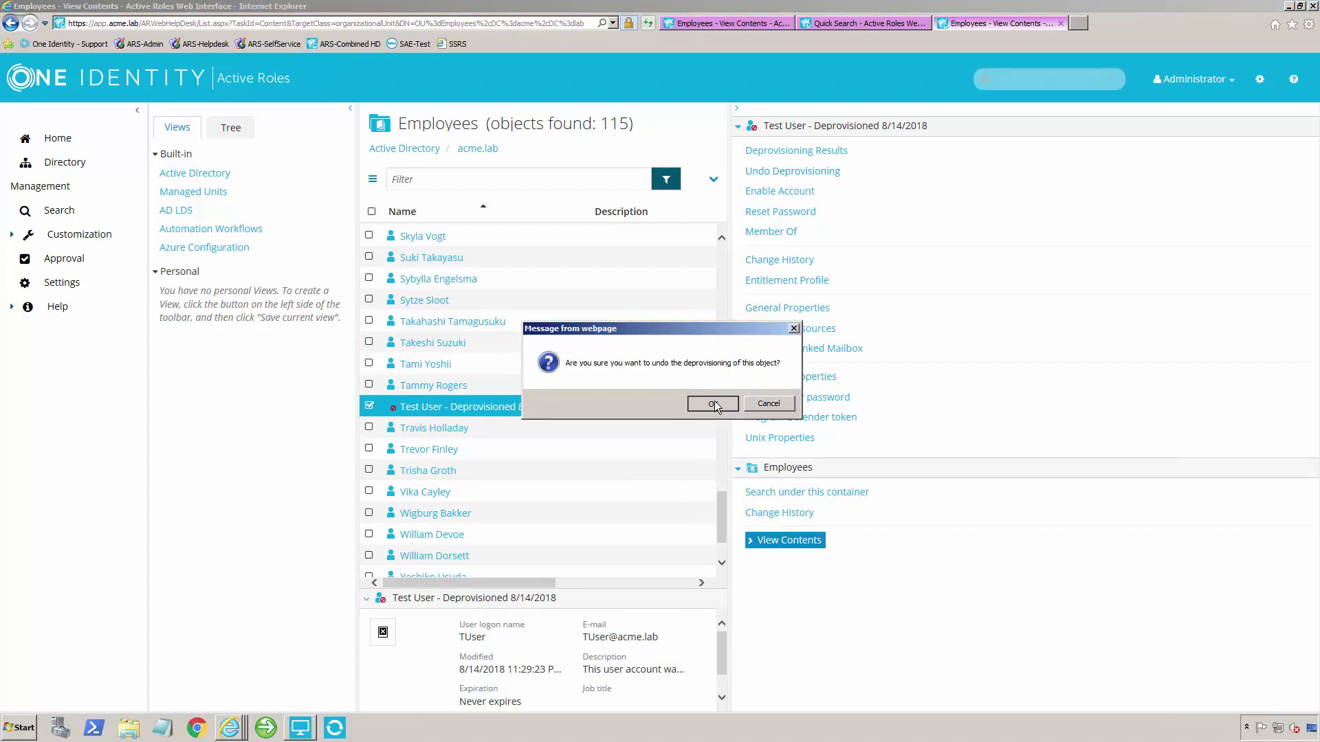
{"action": "left_click", "coordinate": [714, 404]}
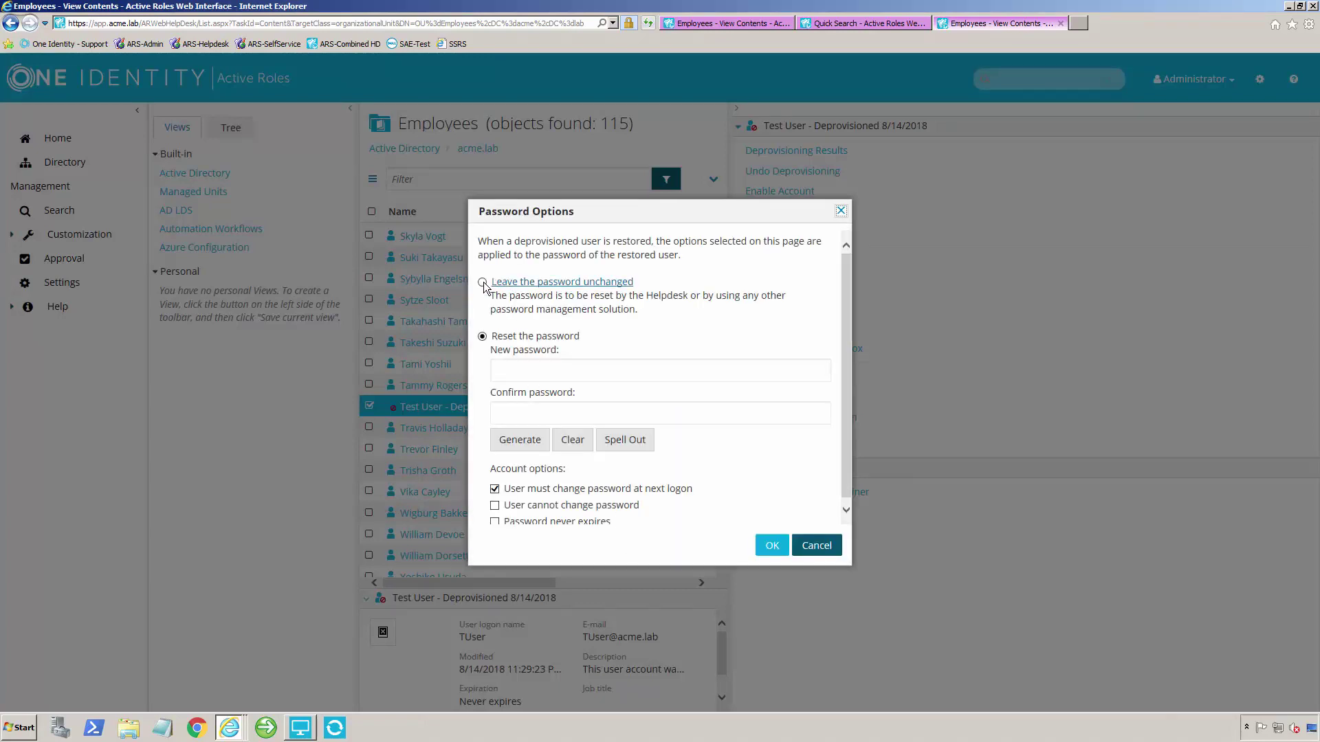
{"action": "left_click", "coordinate": [483, 281]}
{"action": "left_click", "coordinate": [775, 546]}
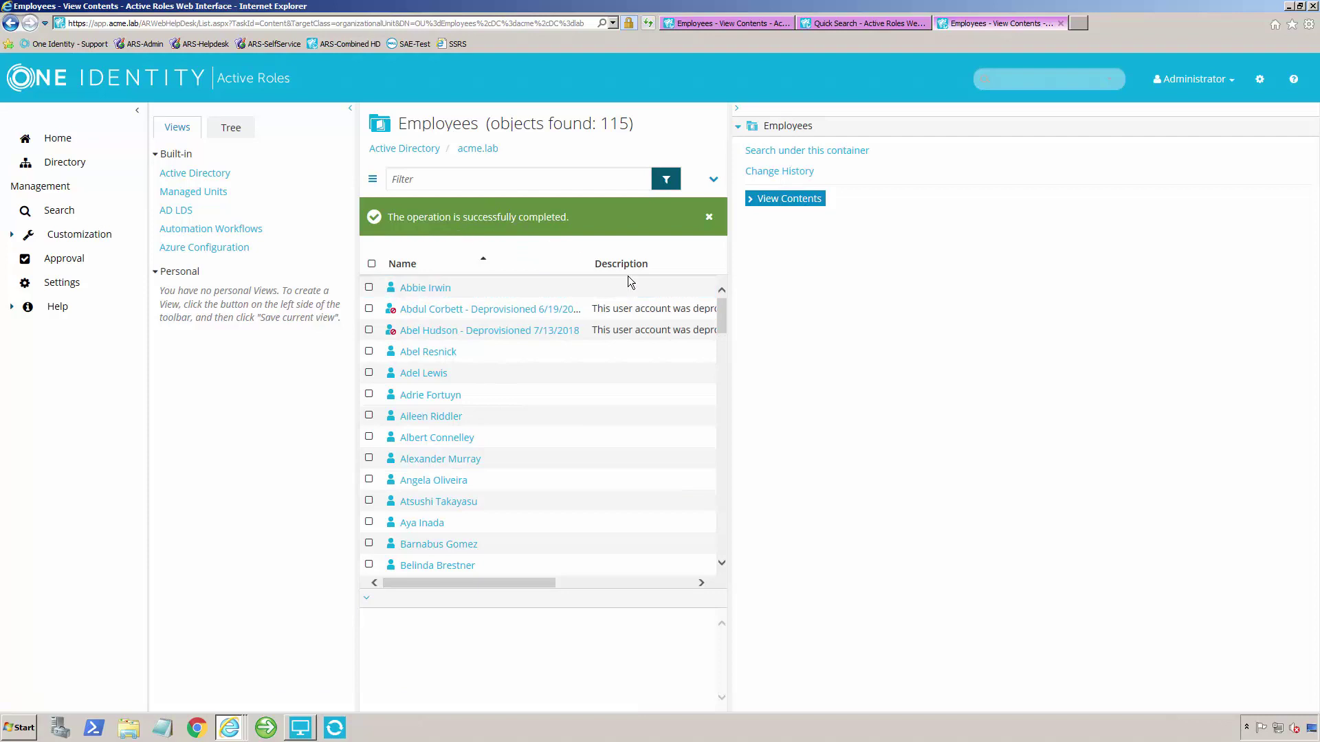
- Scroll the Employees list down to the restored Test User row
{"action": "left_click_drag", "start_coordinate": [719, 315], "coordinate": [711, 521]}
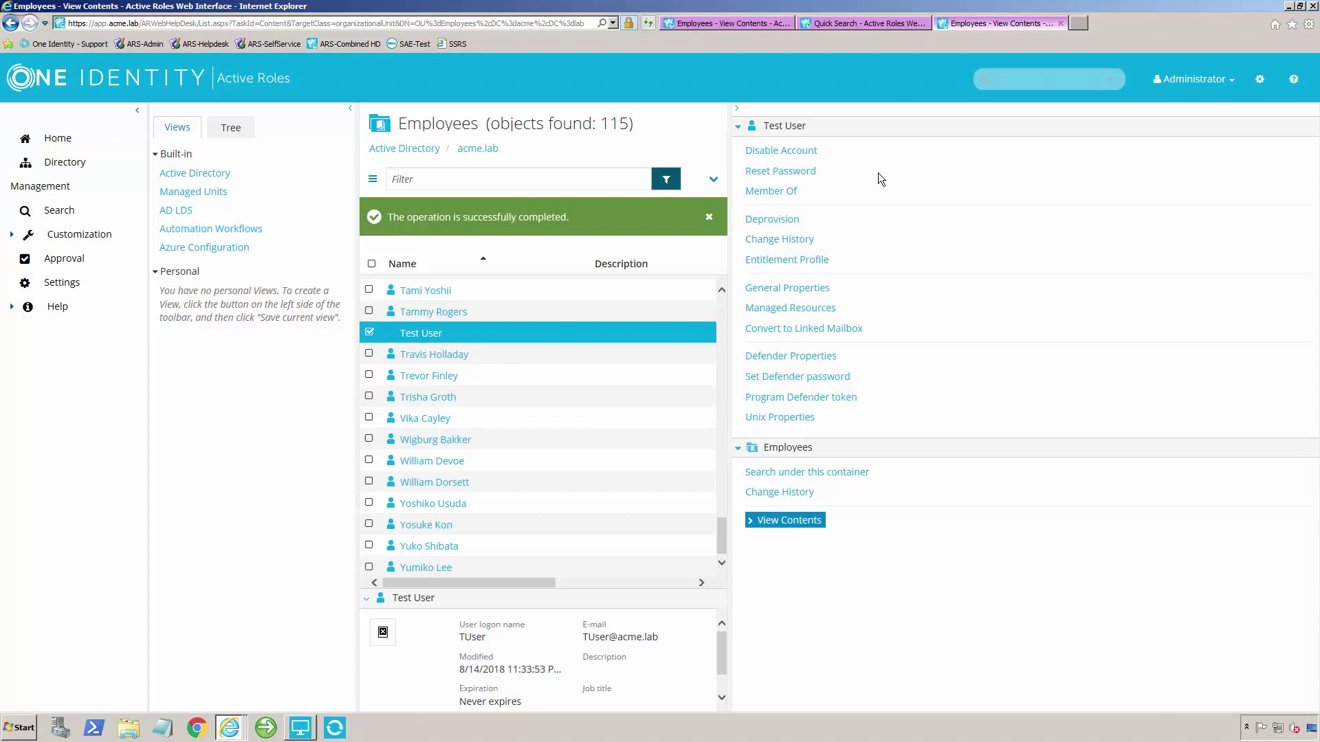
- Reset Test User's password to a newly generated one
{"action": "left_click", "coordinate": [789, 172]}
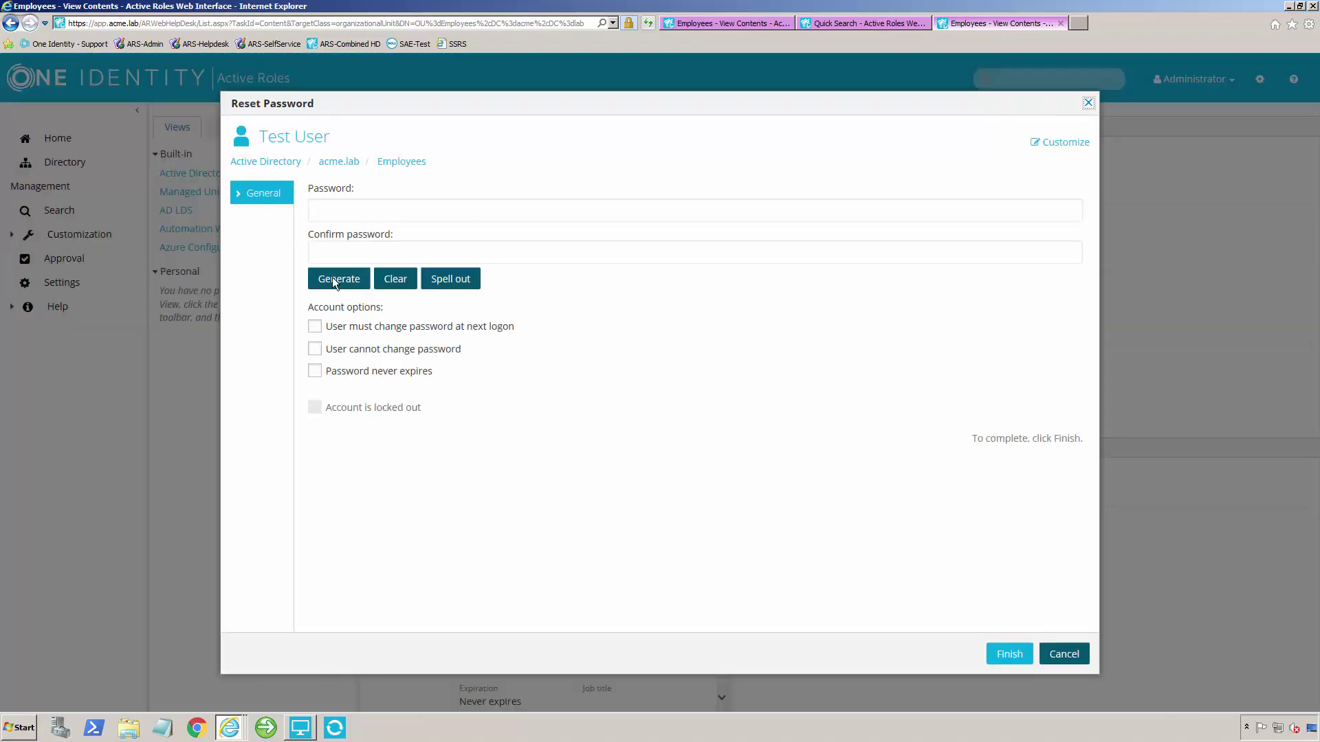
{"action": "left_click", "coordinate": [339, 279]}
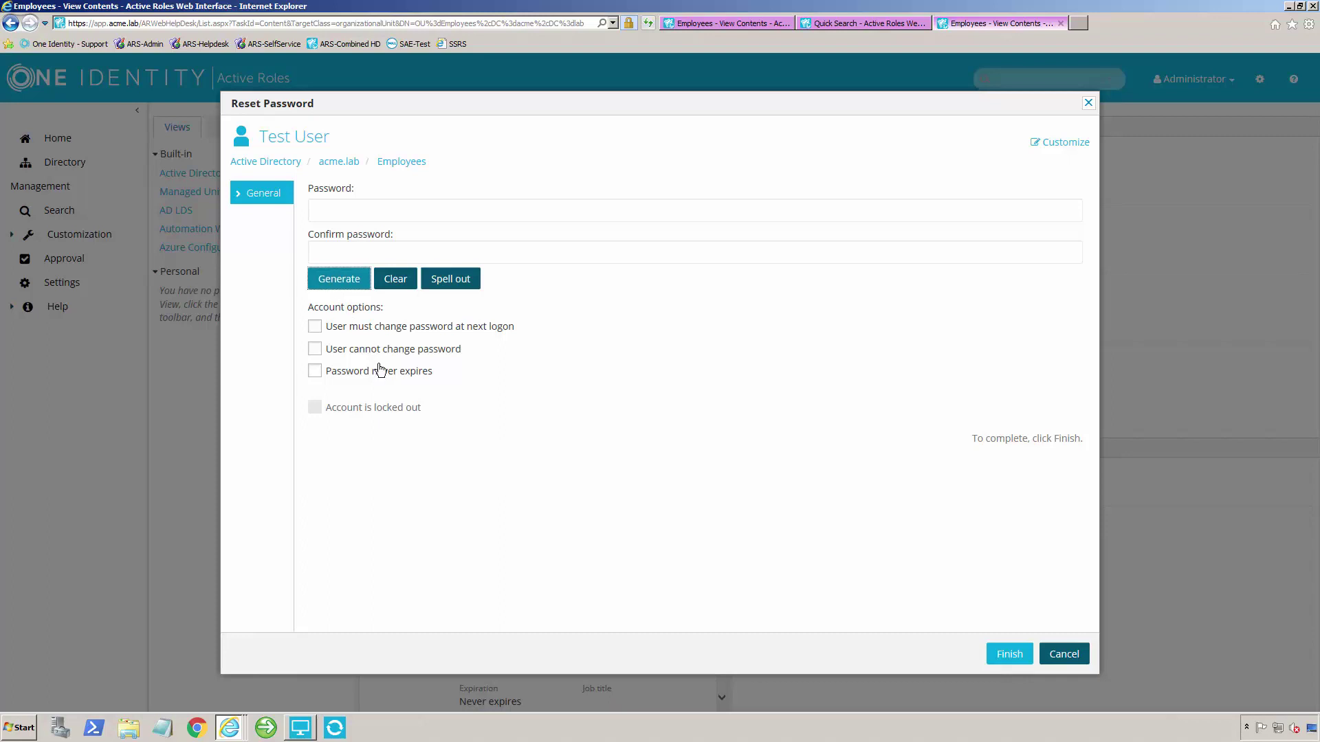
{"action": "left_click", "coordinate": [392, 211]}
{"action": "left_click", "coordinate": [1010, 654]}
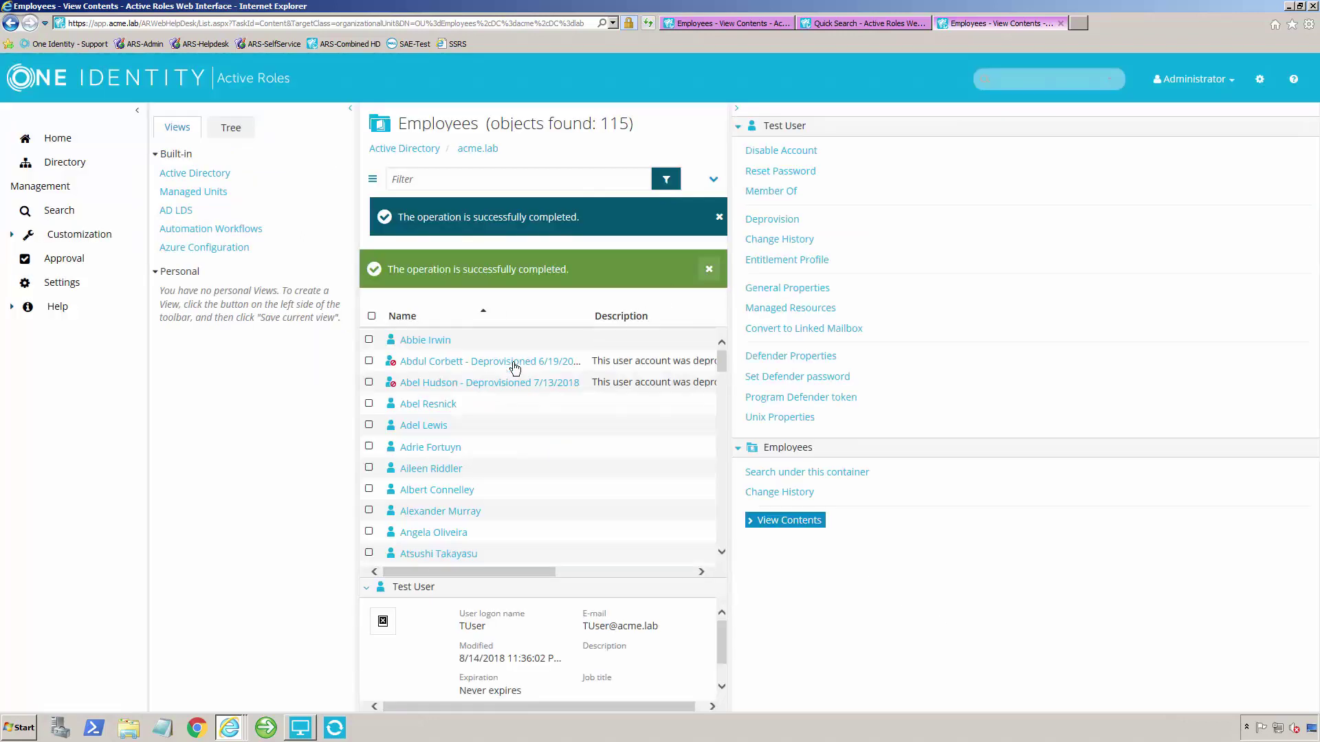
- Filter the Employees list by 'test' to show only Test User
{"action": "left_click", "coordinate": [469, 181]}
{"action": "type", "text": "test"}
{"action": "key", "text": "Return"}
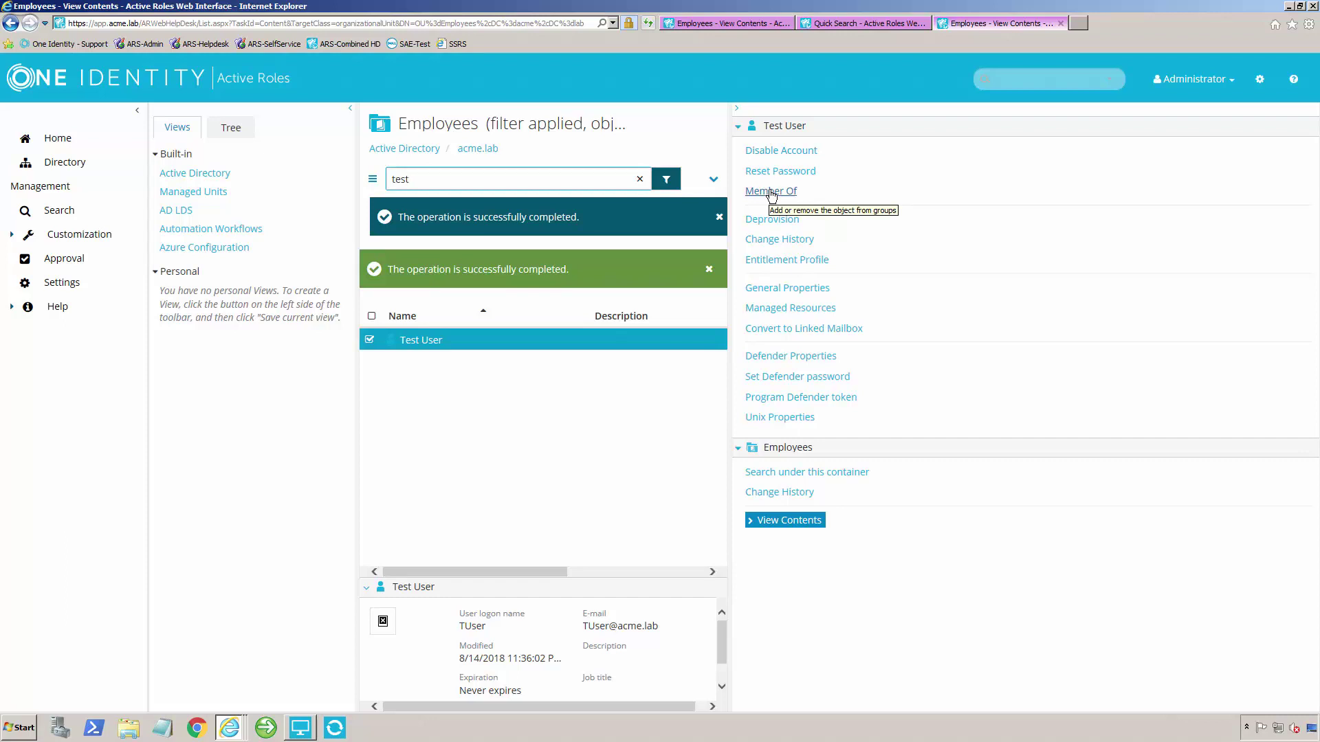
- Add Test User to 'Group to deprovision' from Member Of, with Temporary Access settings applied
{"action": "left_click", "coordinate": [770, 192]}
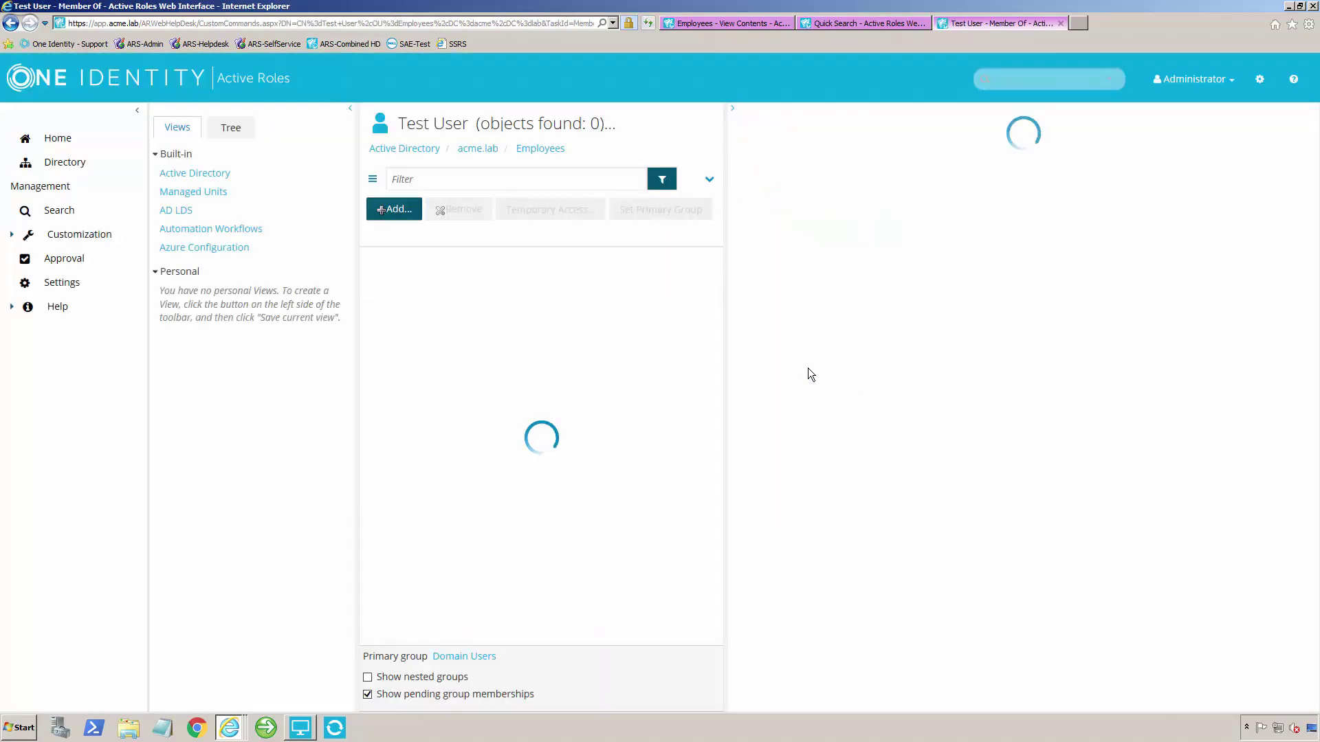
{"action": "left_click", "coordinate": [394, 211]}
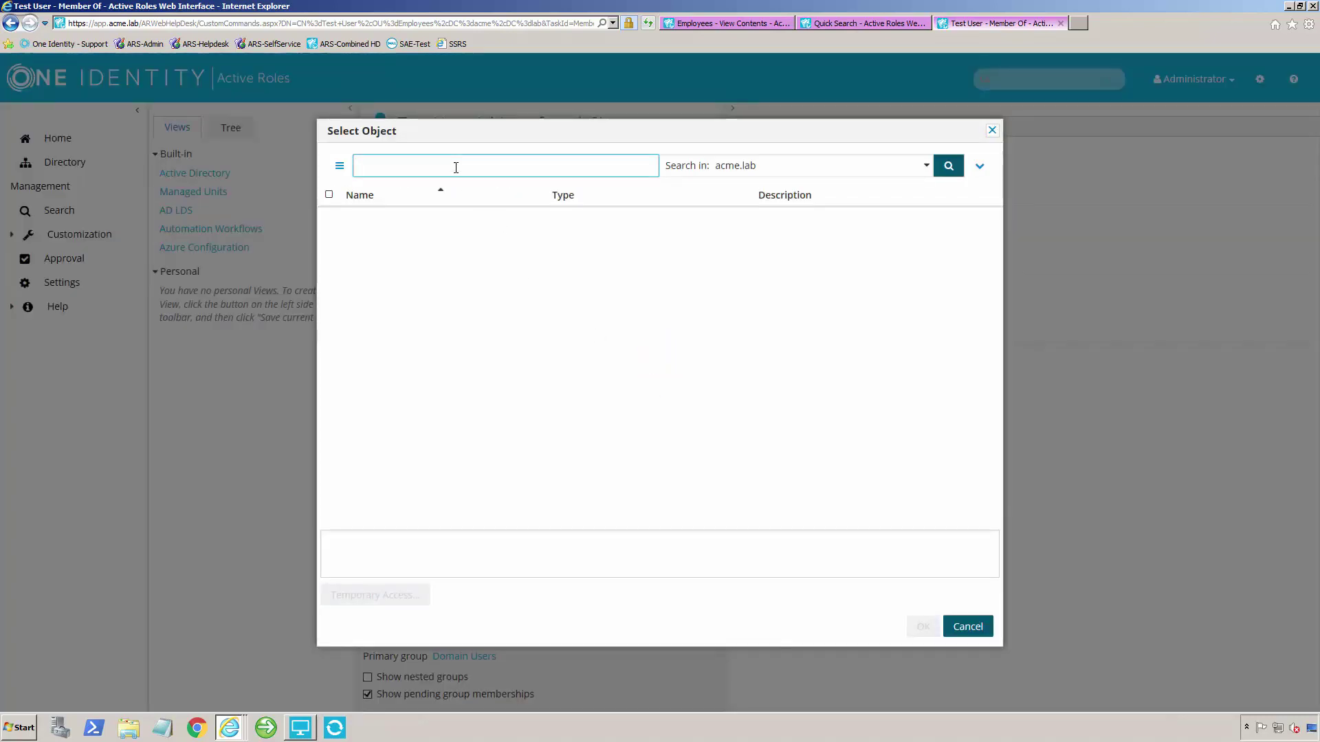
{"action": "type", "text": "group"}
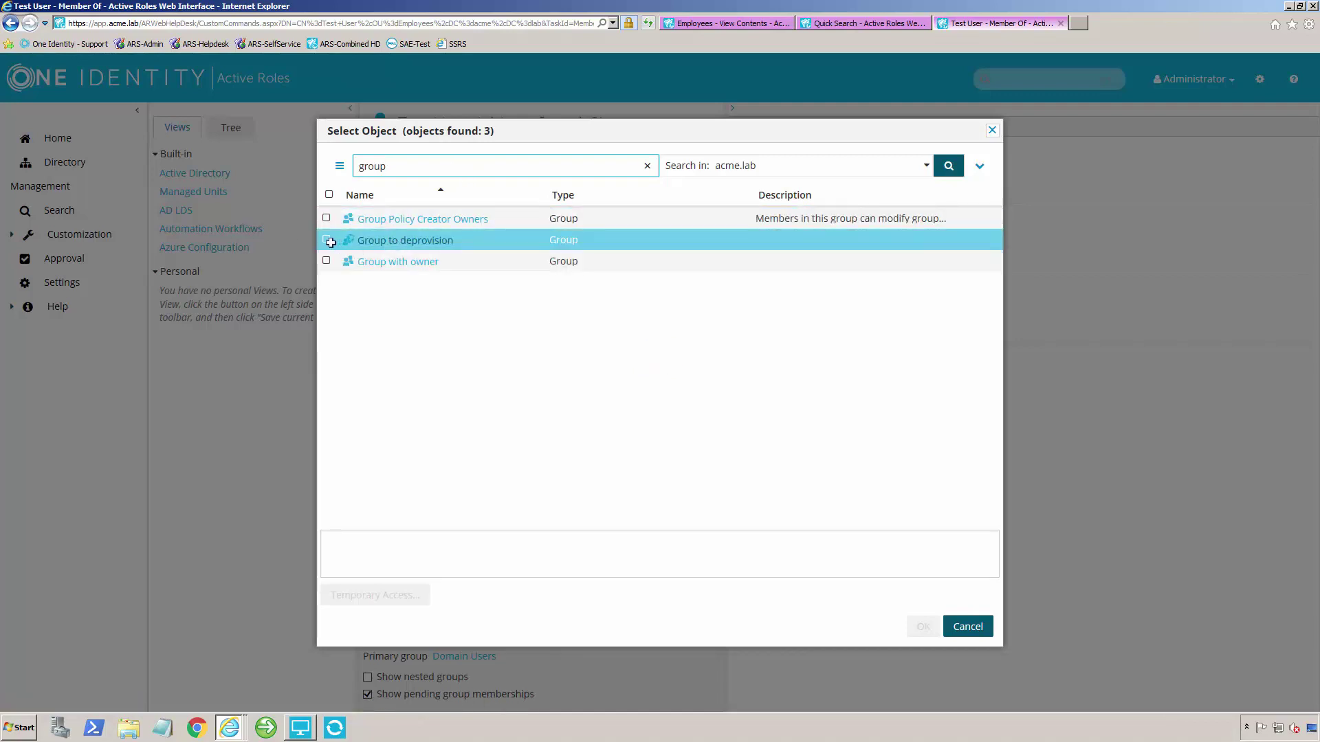
{"action": "left_click", "coordinate": [327, 240]}
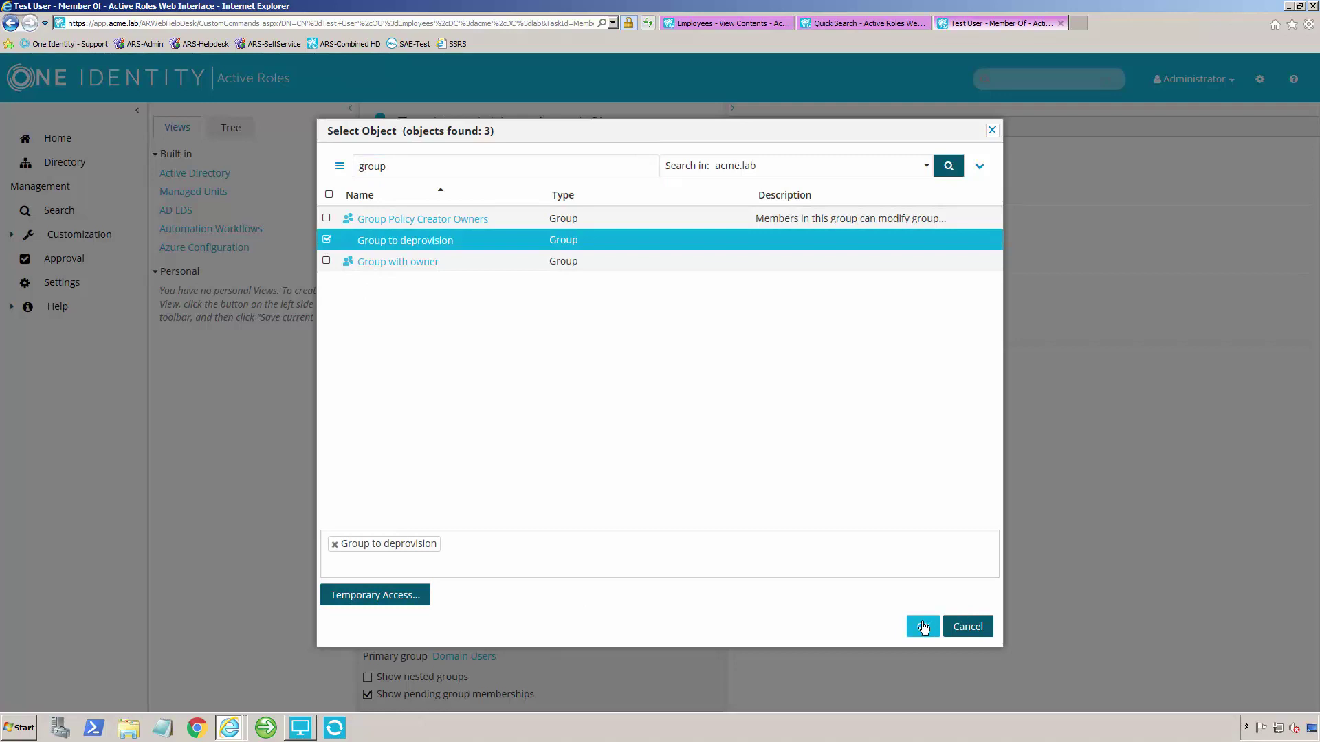
{"action": "left_click", "coordinate": [360, 597]}
{"action": "left_click", "coordinate": [916, 619]}
{"action": "left_click", "coordinate": [917, 622]}
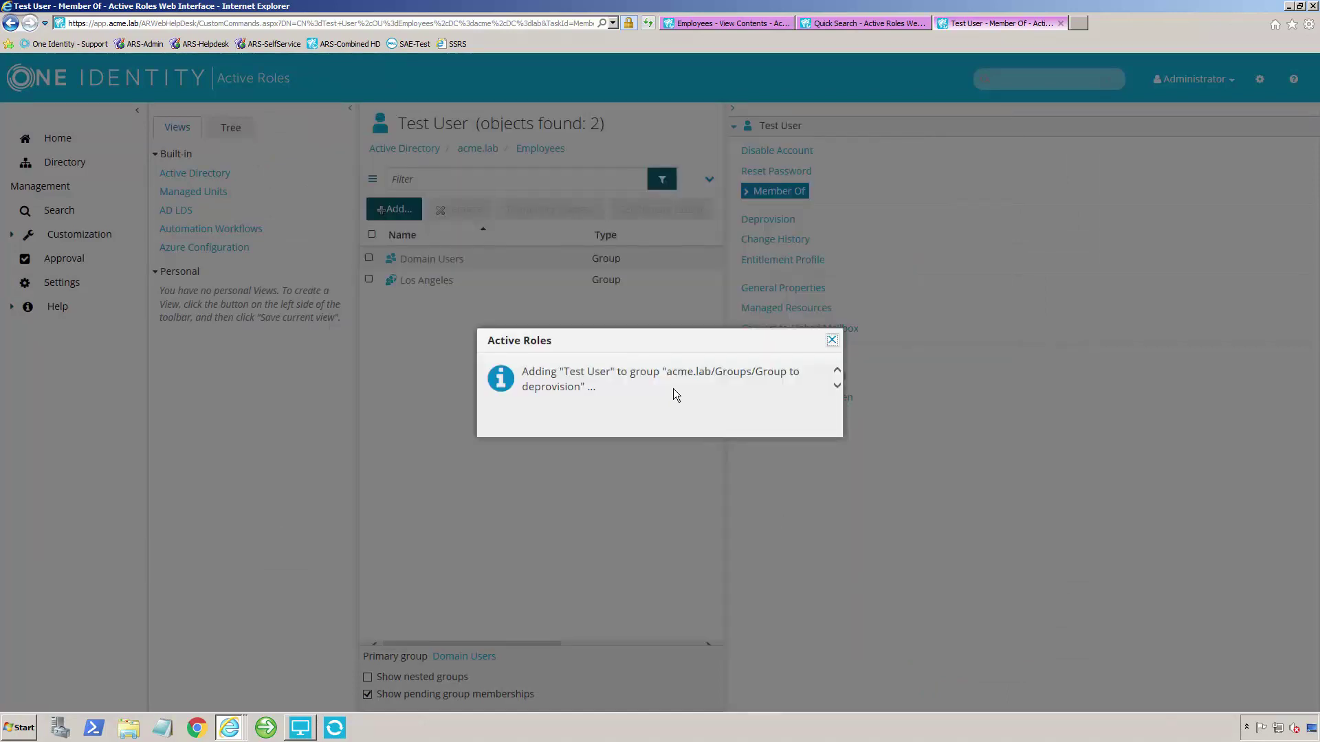